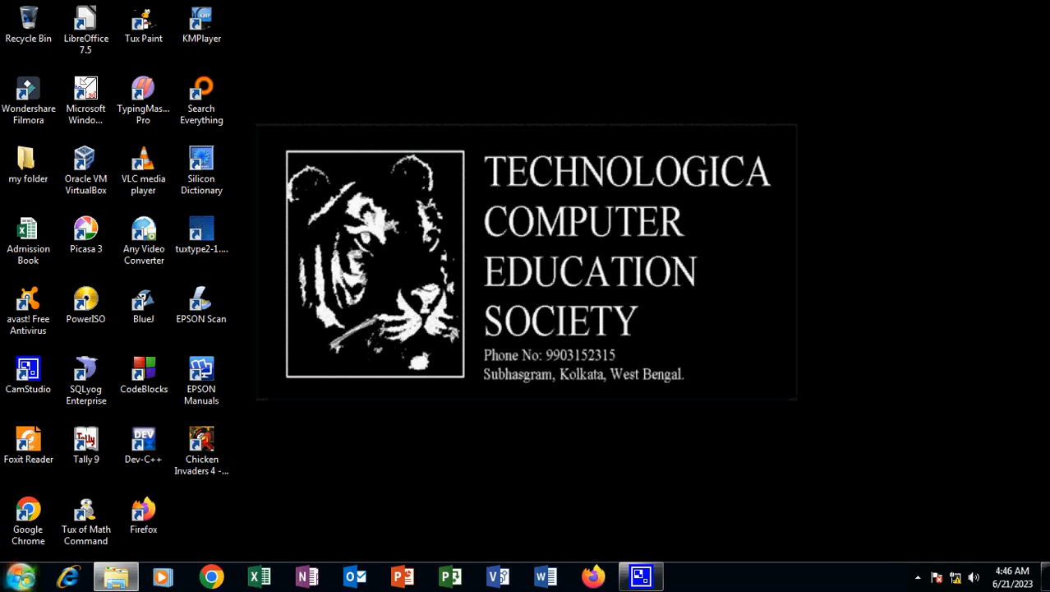
Open the folder EXCEL PROJECTS WITH MIS QUESTIONS under NEW TEACH VIDEOS and 23 ADVANCED EXCEL VOICE ENCODED on Local Disk (C:)
click(20, 575)
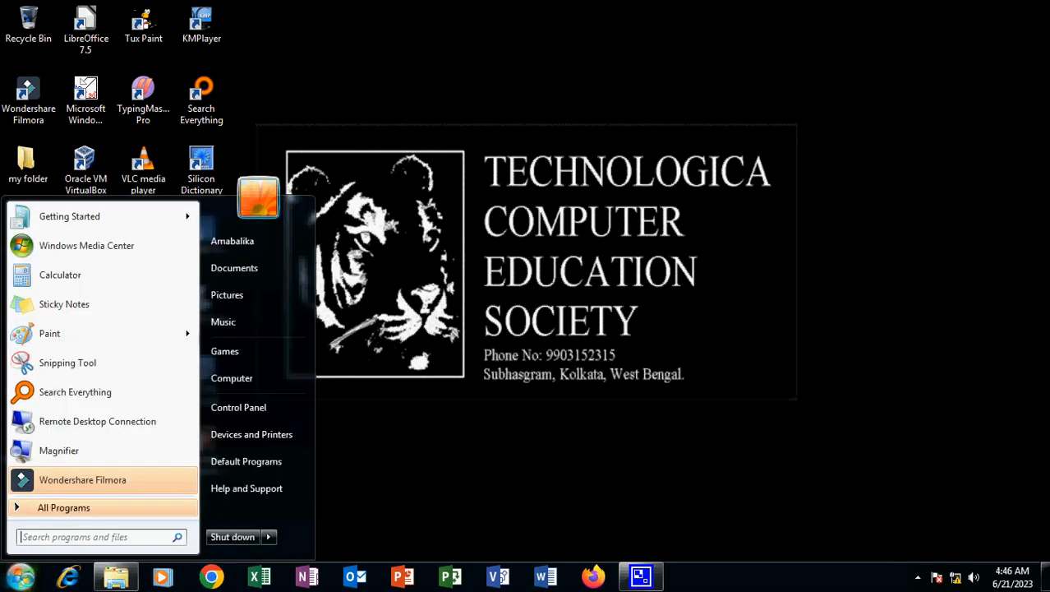
click(247, 382)
double_click(240, 156)
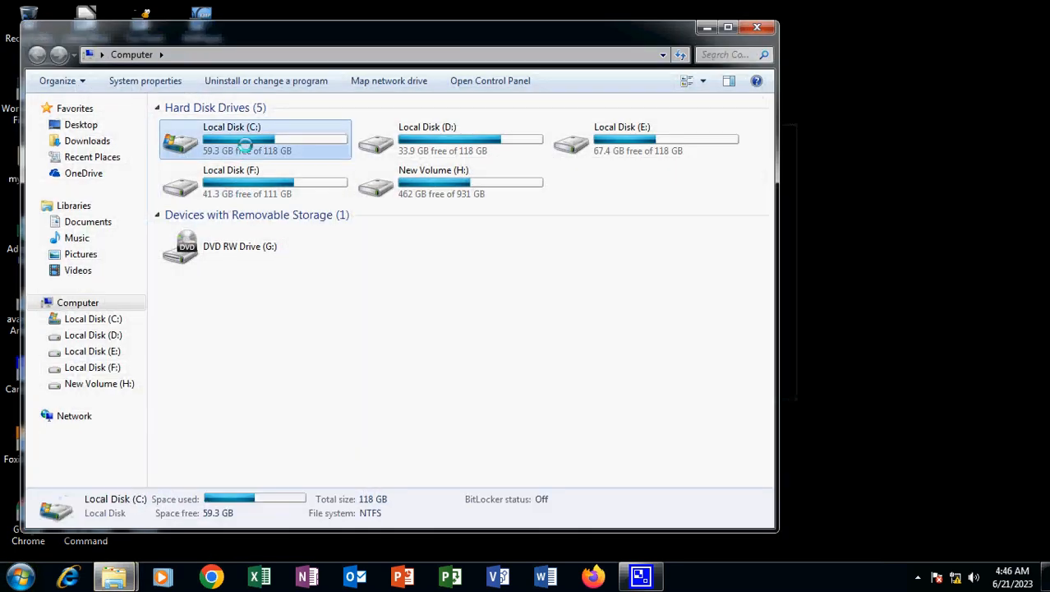
double_click(240, 157)
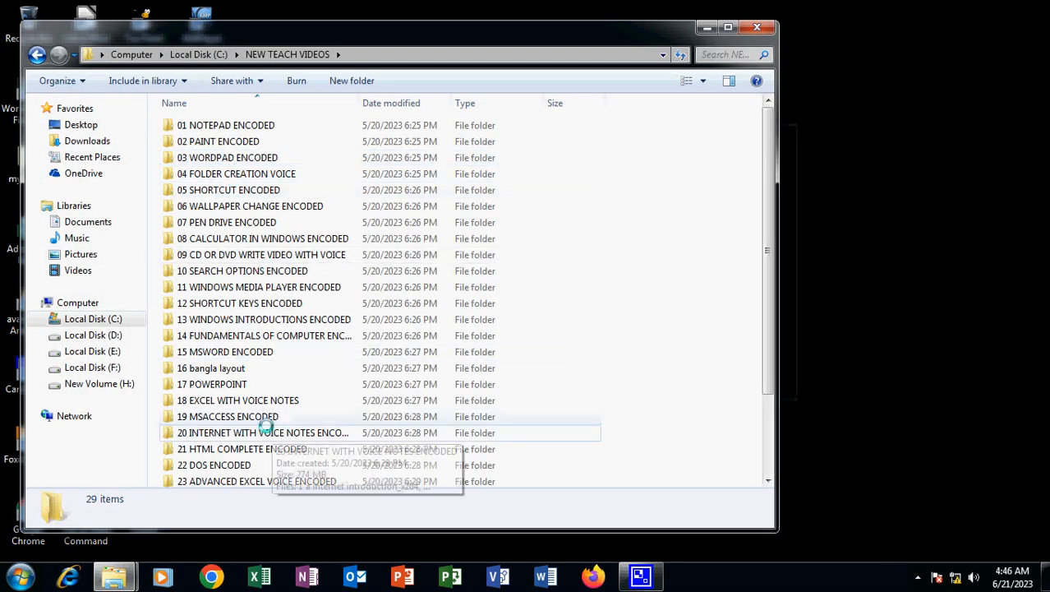
drag(767, 181, 788, 278)
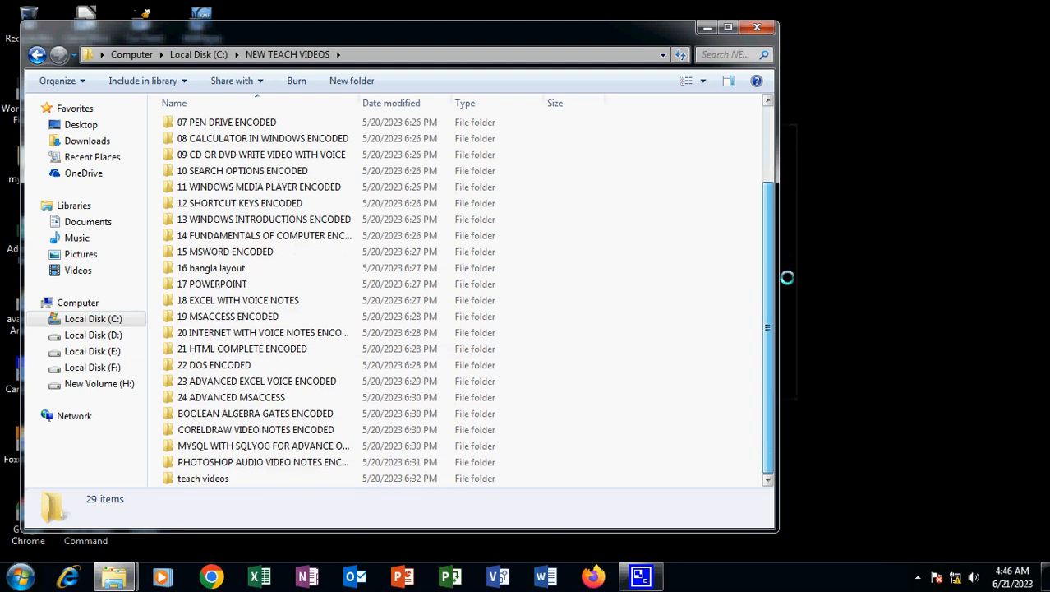
double_click(244, 383)
click(325, 142)
double_click(325, 142)
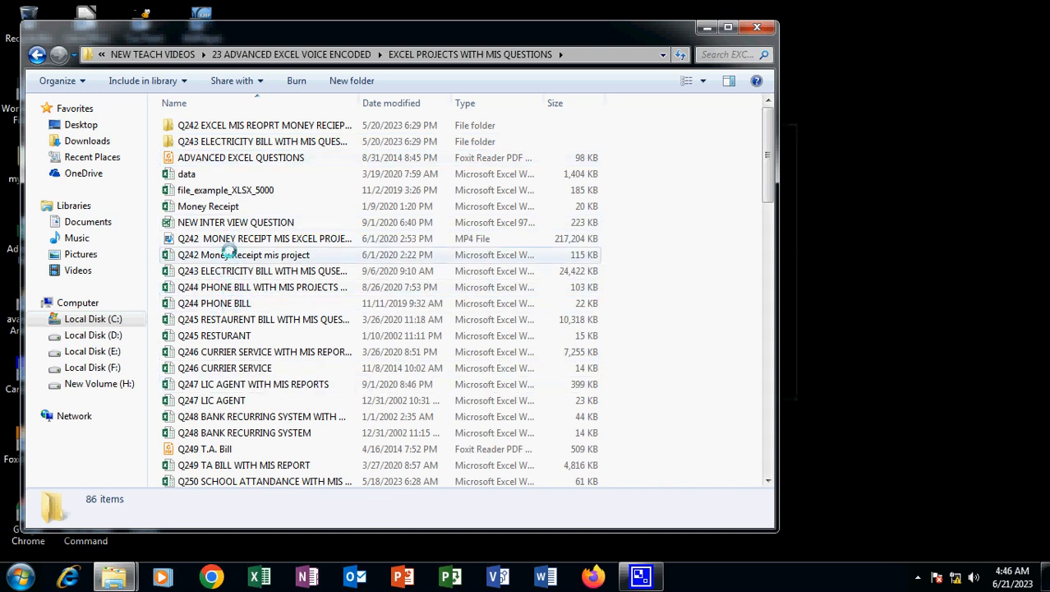
Open the workbook "Q242 Money Receipt mis project" in Excel and show its Data Sheet worksheet
click(224, 255)
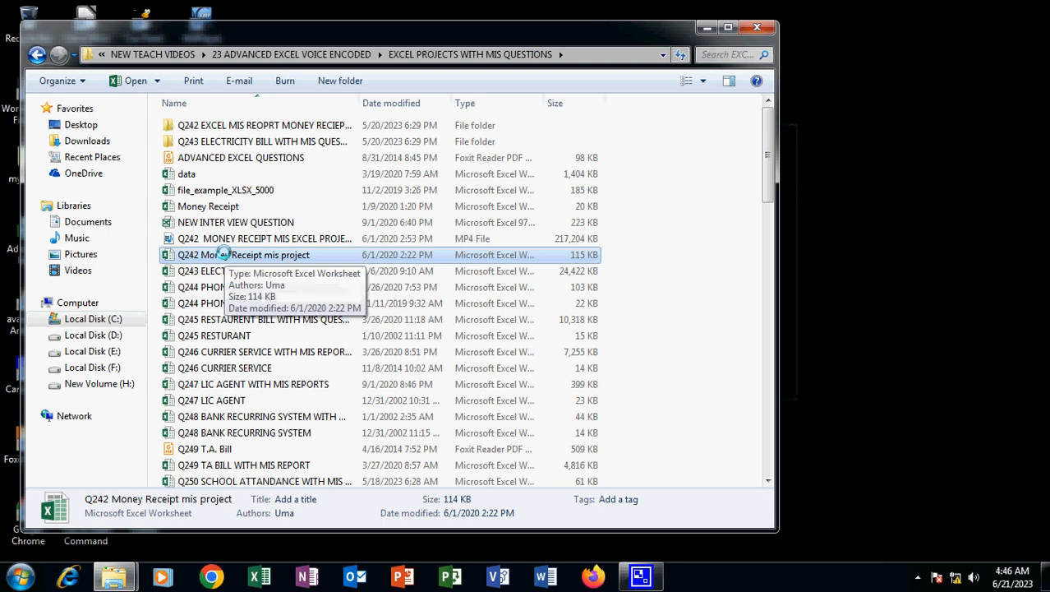
double_click(225, 255)
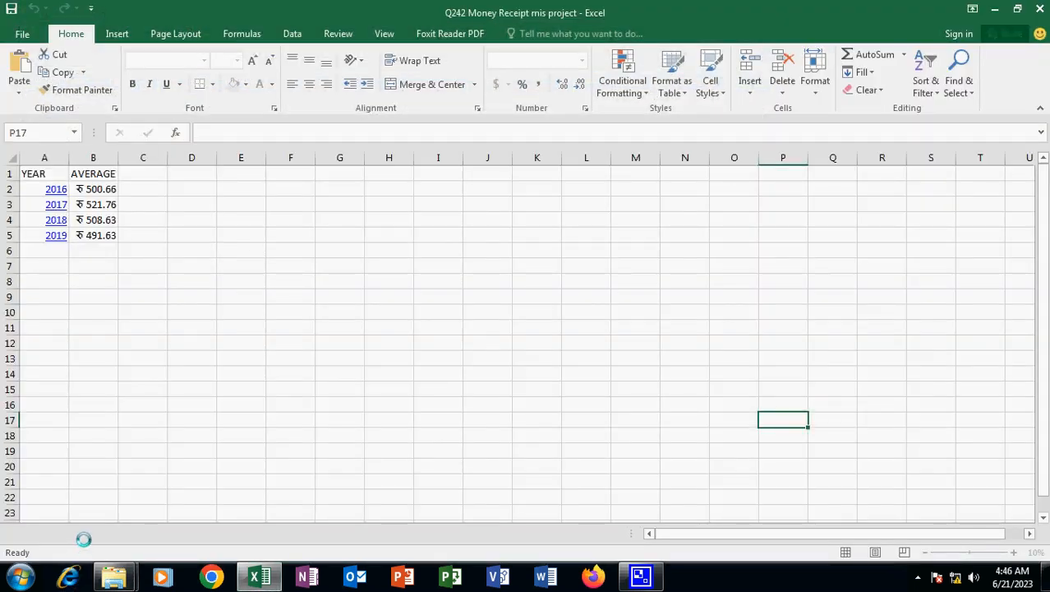
click(25, 533)
click(24, 533)
click(96, 534)
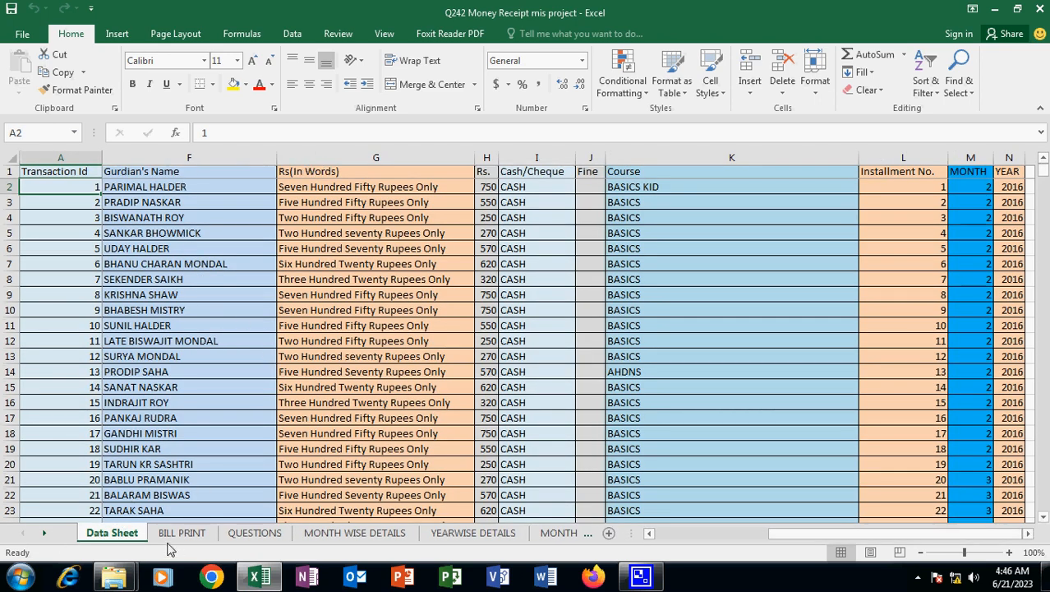
Copy the entire Name column (column E) of the Data Sheet
click(83, 477)
key(Right)
key(Right)
key(Right)
key(Right)
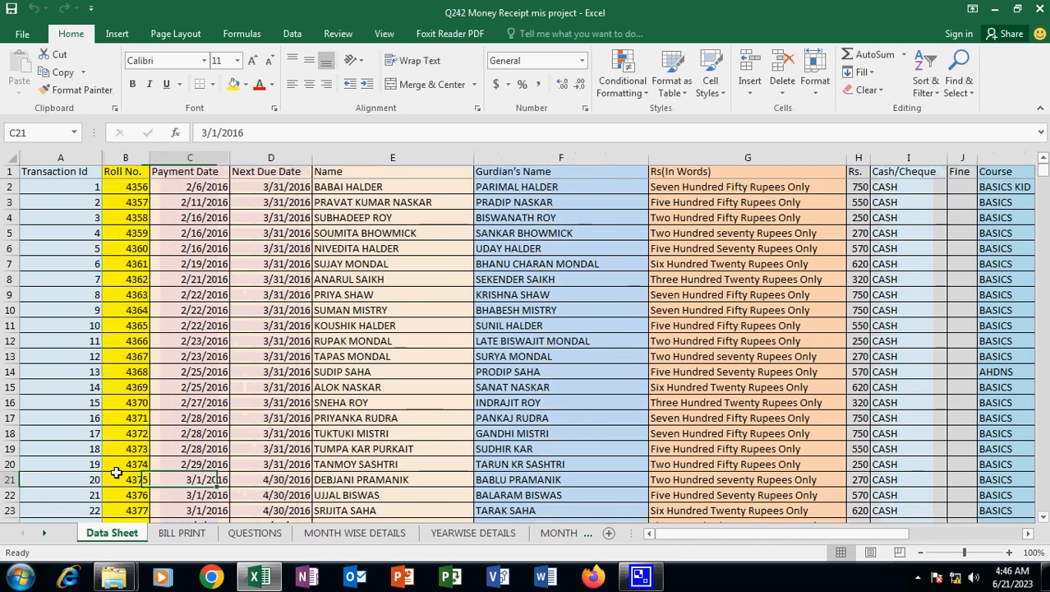
click(370, 157)
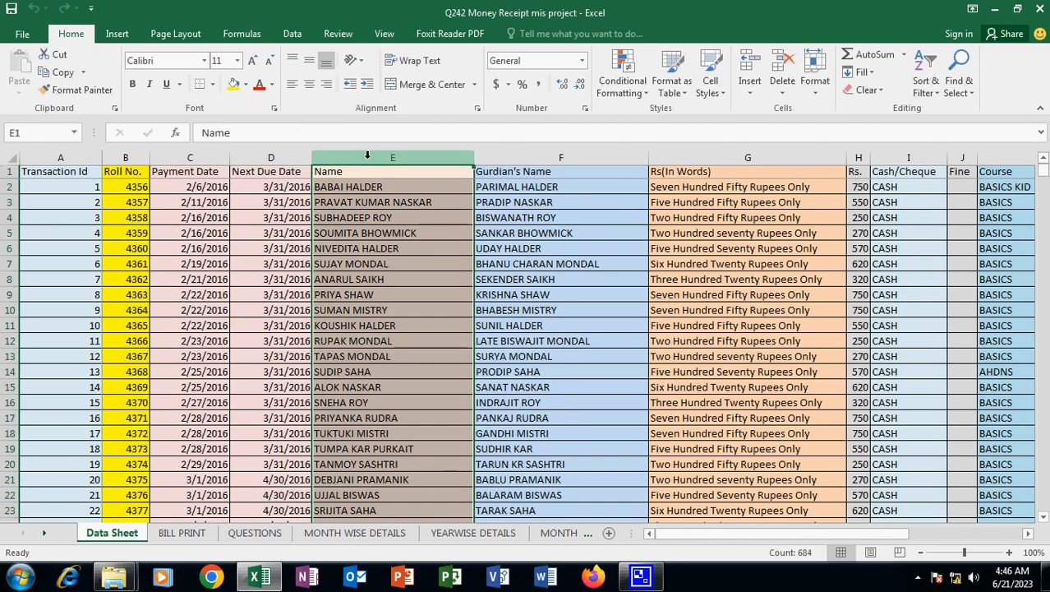
right_click(369, 159)
click(401, 189)
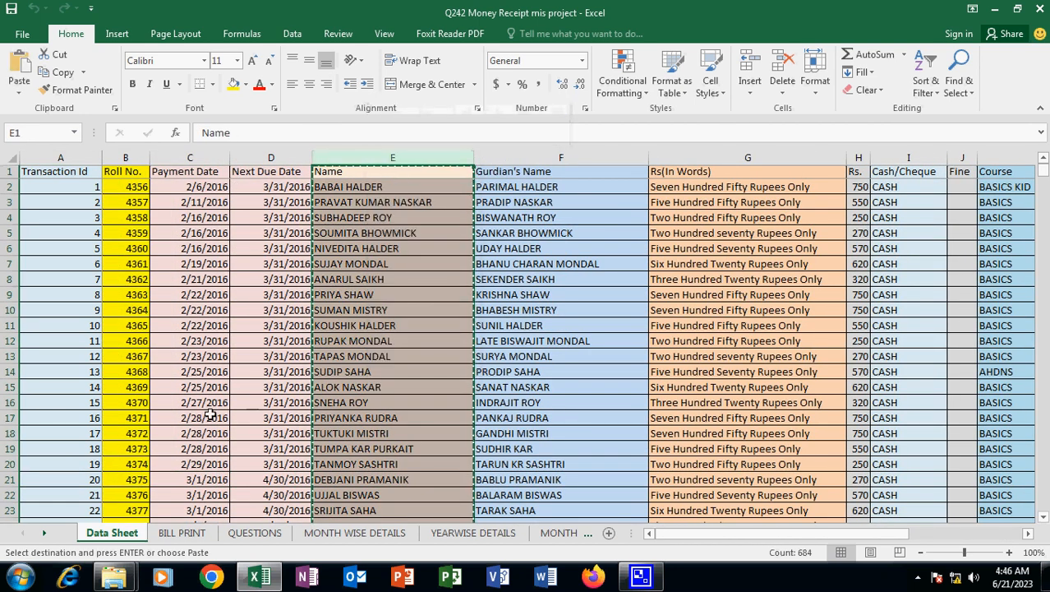
Create a new blank workbook and paste the copied Name column into column A from cell A1
click(22, 34)
click(30, 101)
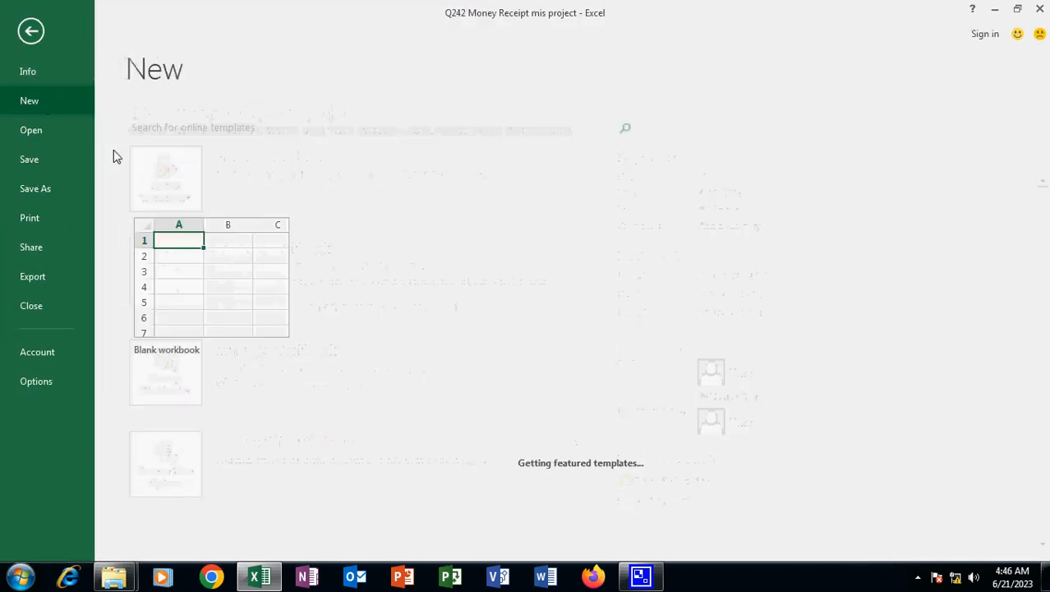
click(187, 244)
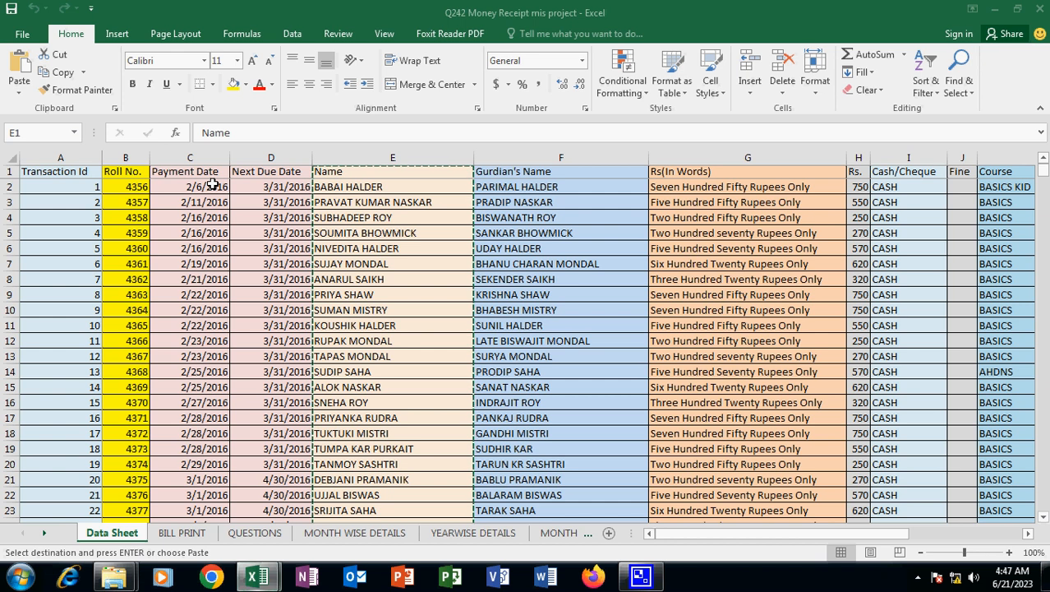
click(23, 36)
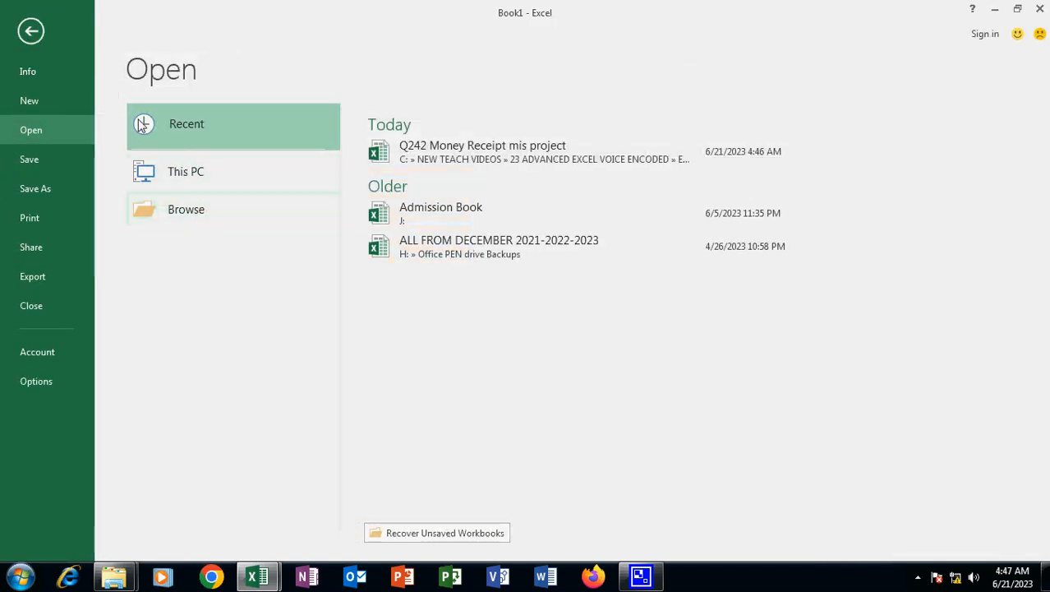
click(44, 99)
click(201, 277)
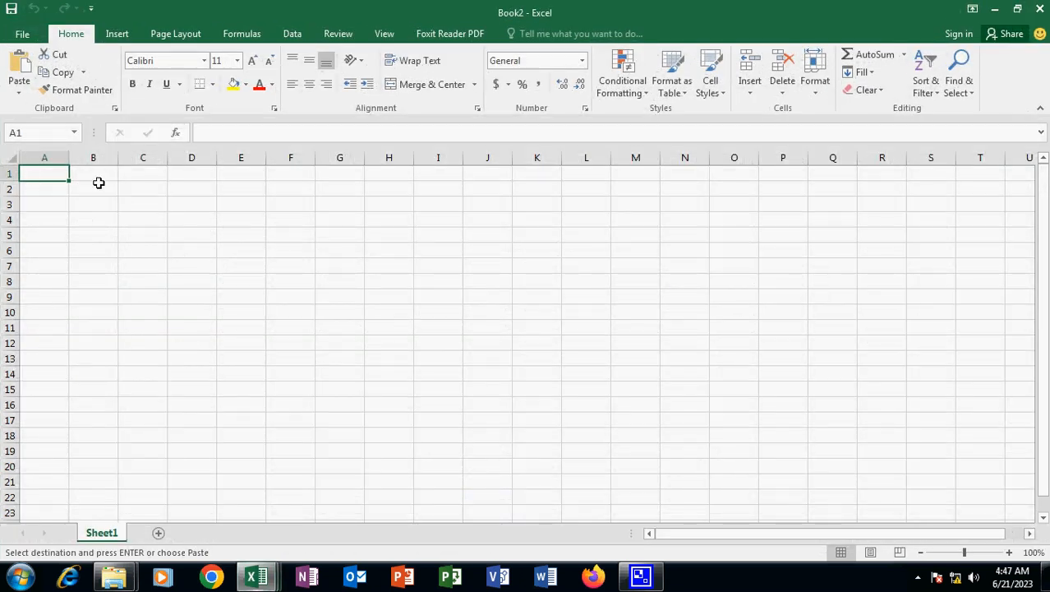
click(19, 66)
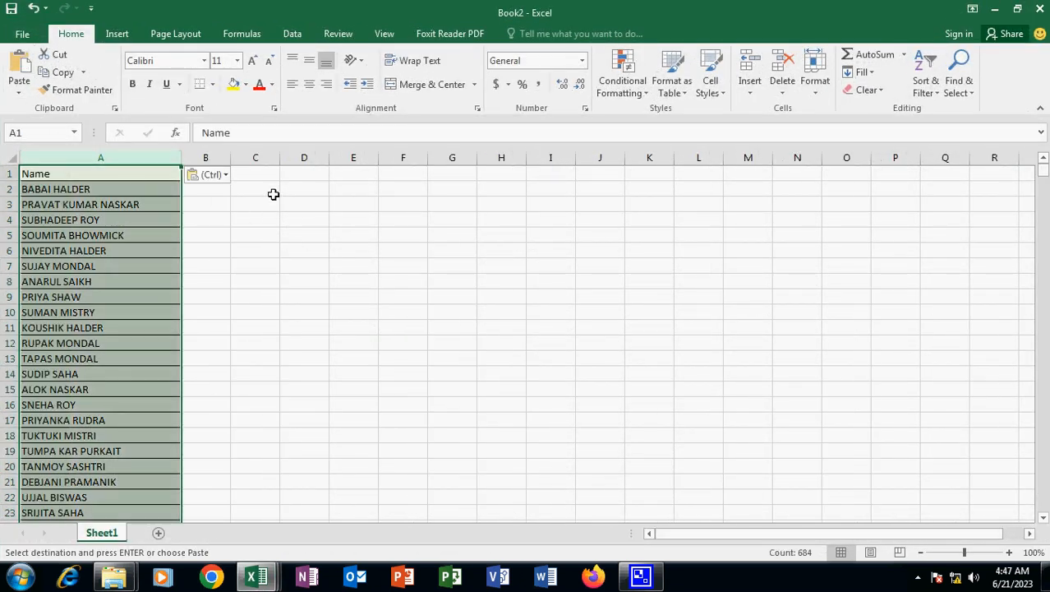
click(197, 216)
click(205, 195)
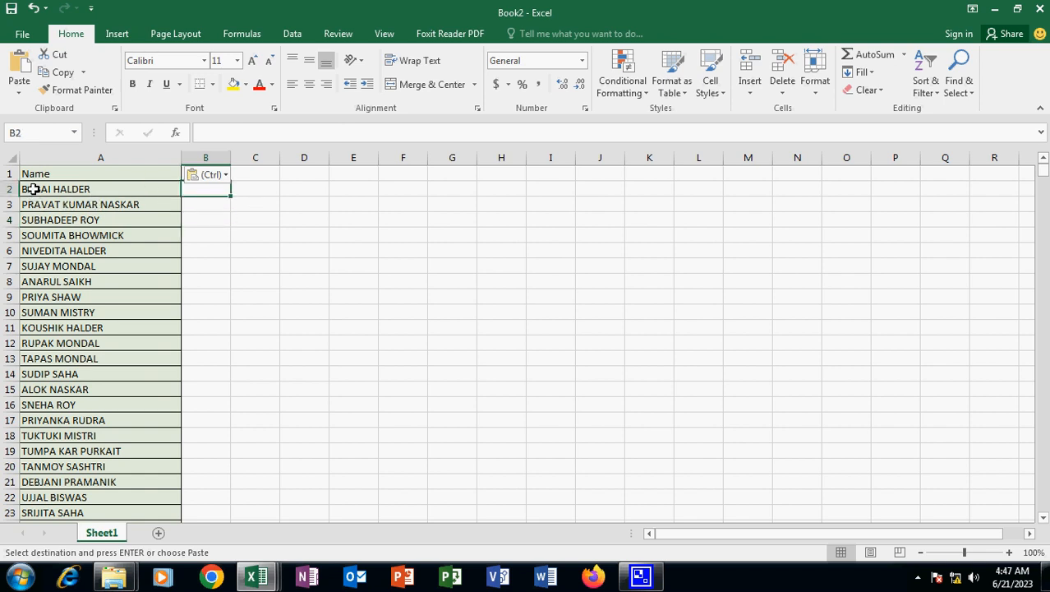
Remove the duplicate values from the name list in column A, without treating the first row as a header
click(51, 172)
key(ctrl+shift+Down)
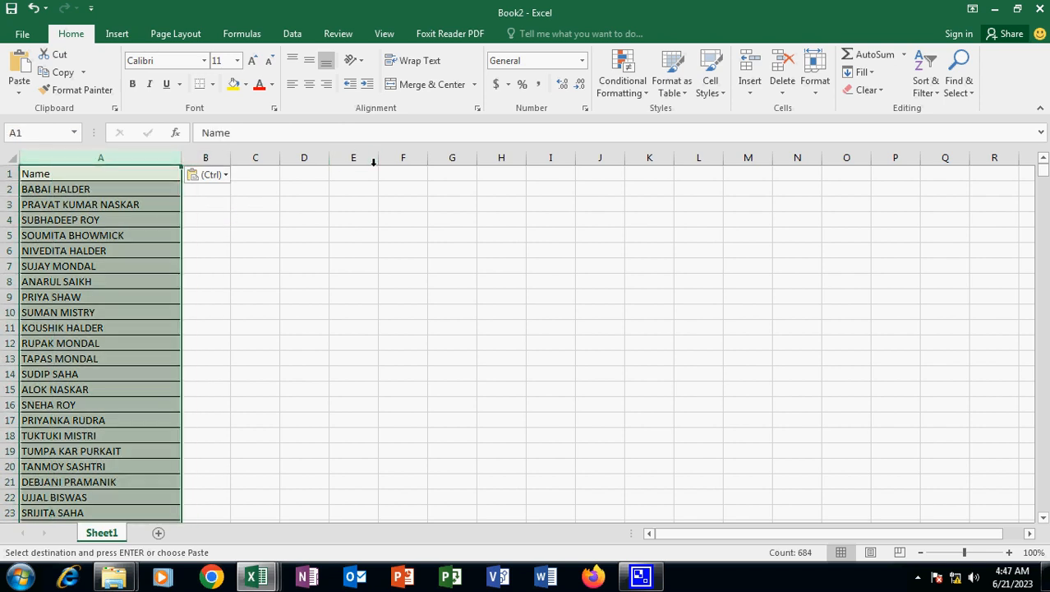
click(292, 34)
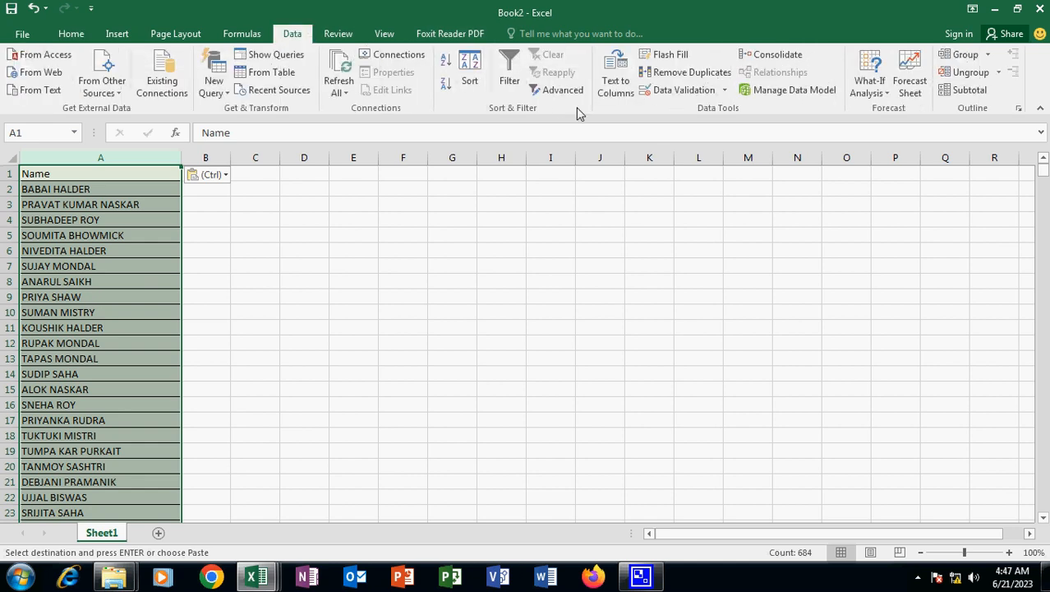
click(695, 74)
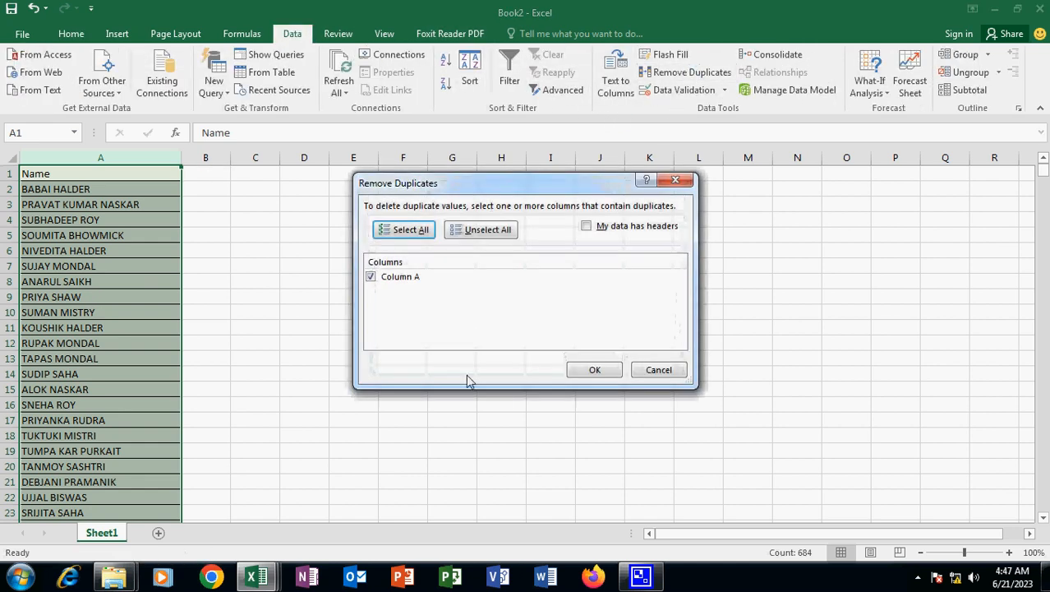
click(600, 370)
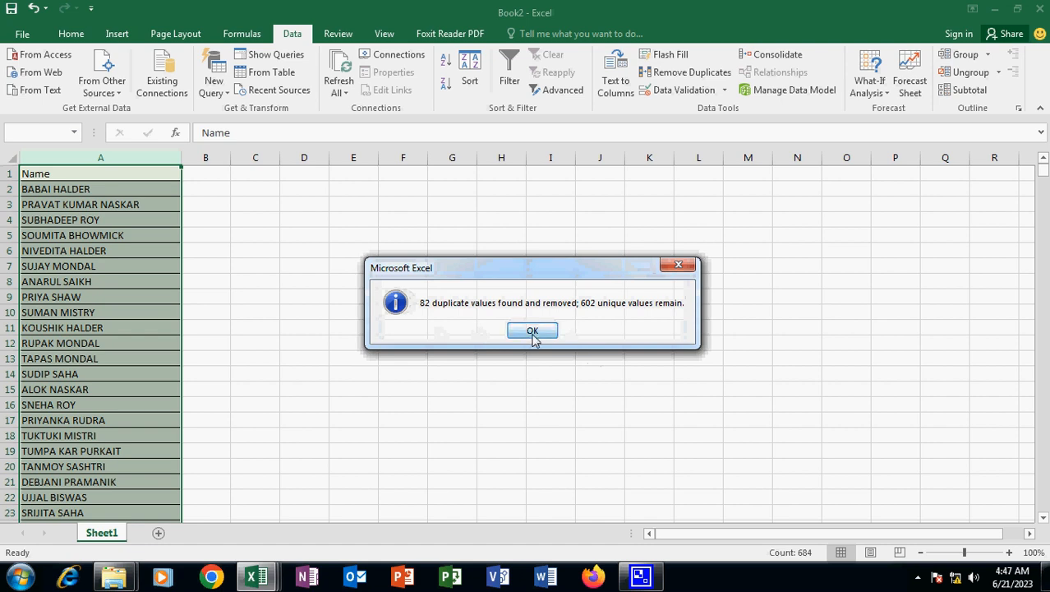
click(535, 331)
Enter the formula ="."&LEFT(A2,FIND(" ",A2,1)) in cell B2 to extract the first name with a leading dot
click(209, 188)
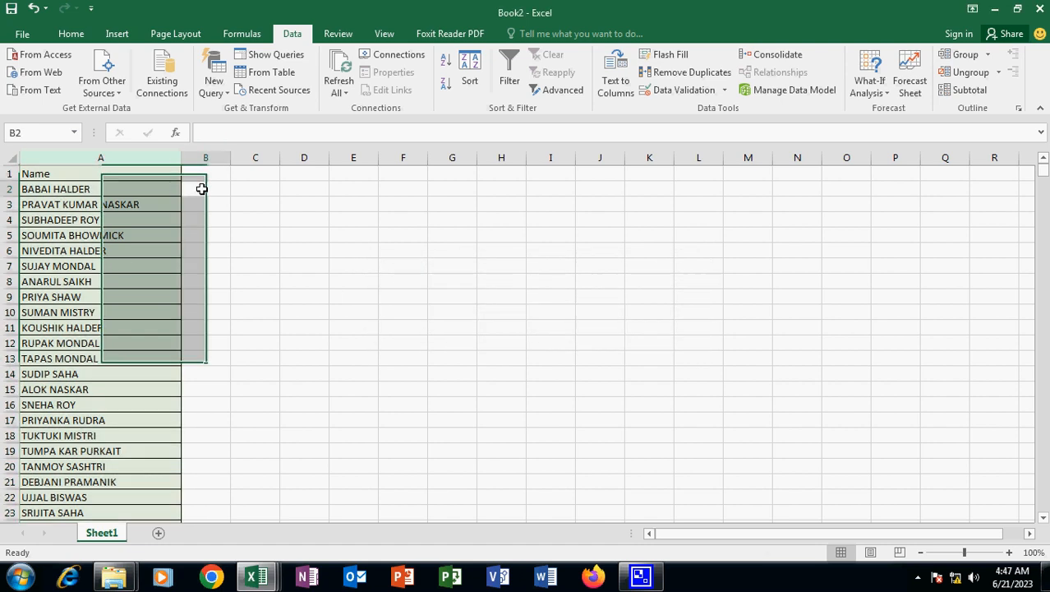
text(="."&)
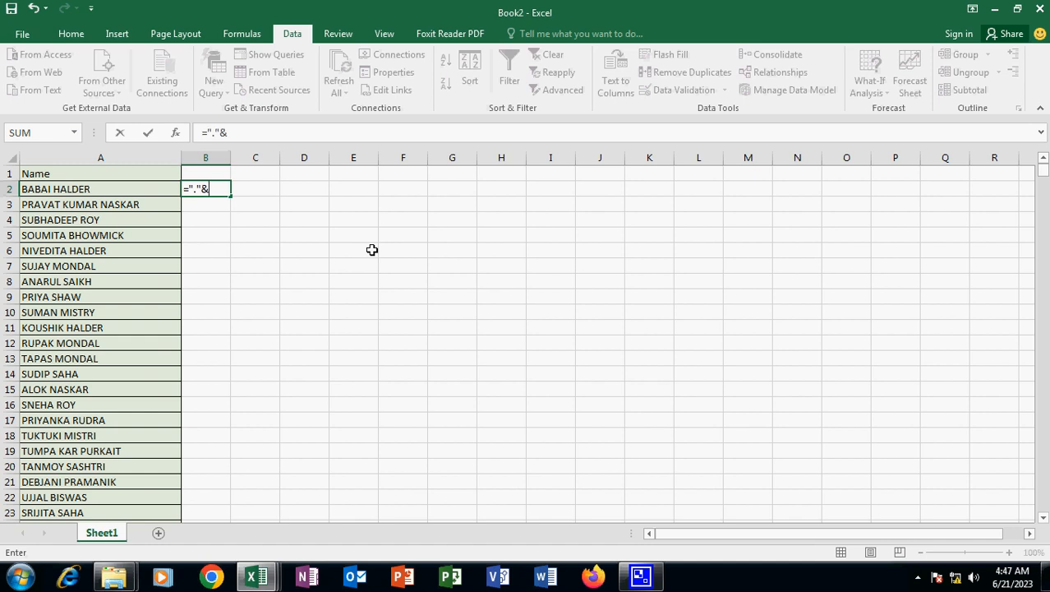
text(le)
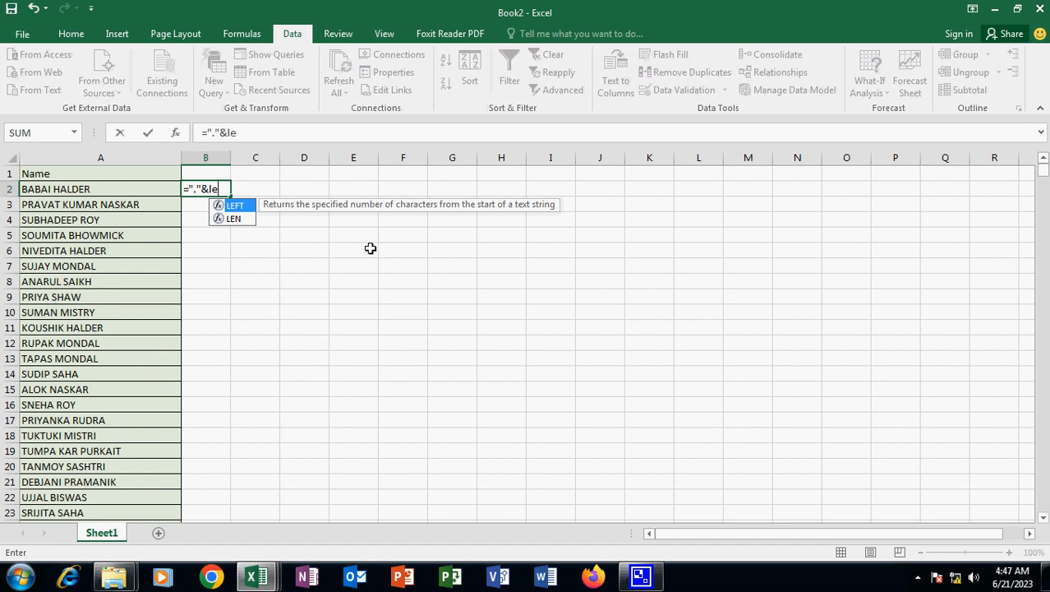
text(ft)
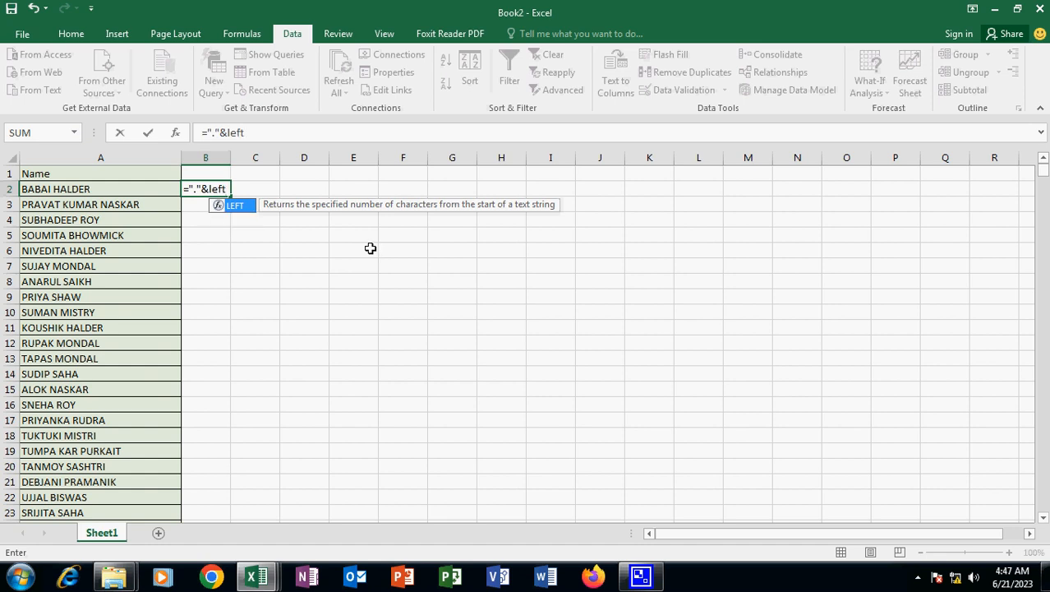
text(()
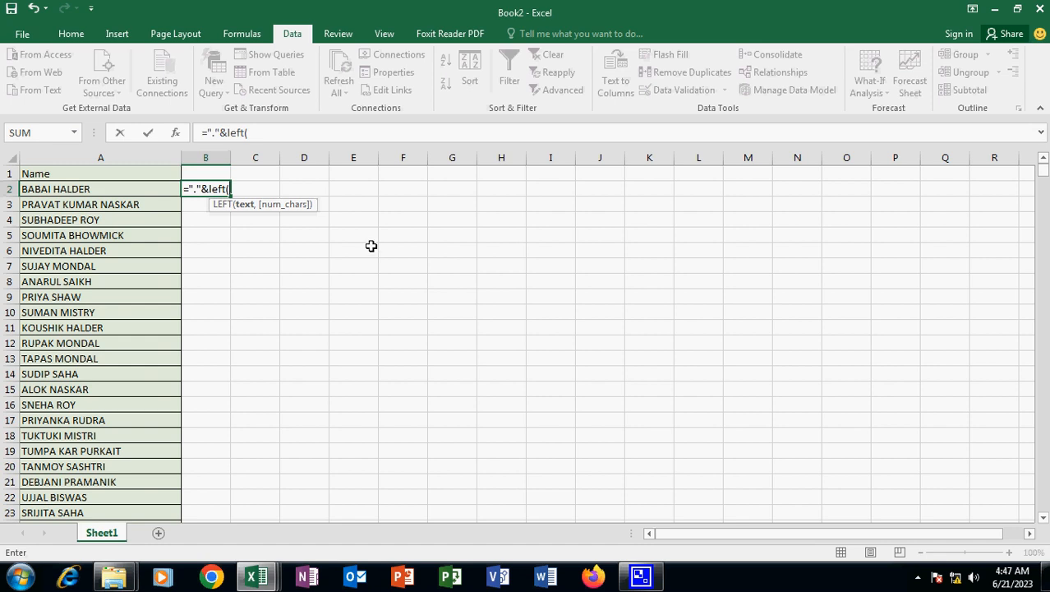
click(99, 189)
text(,)
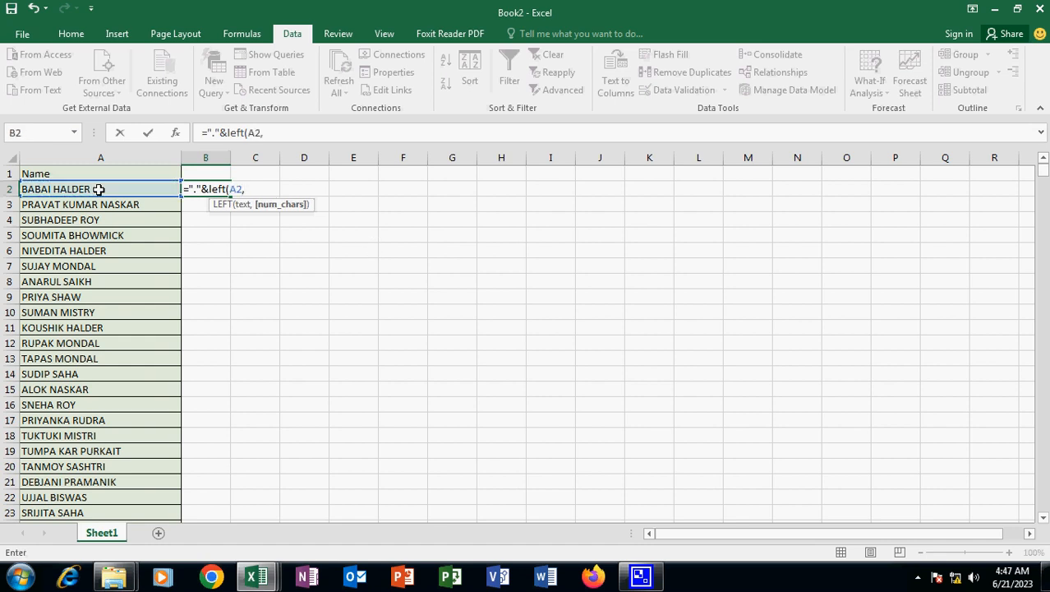
text(find)
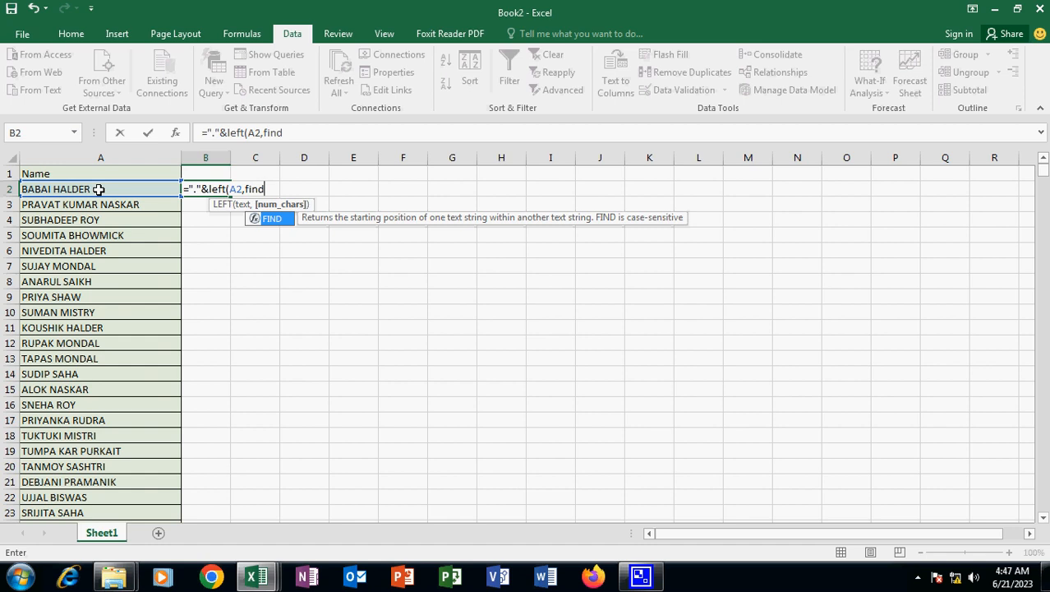
text(()
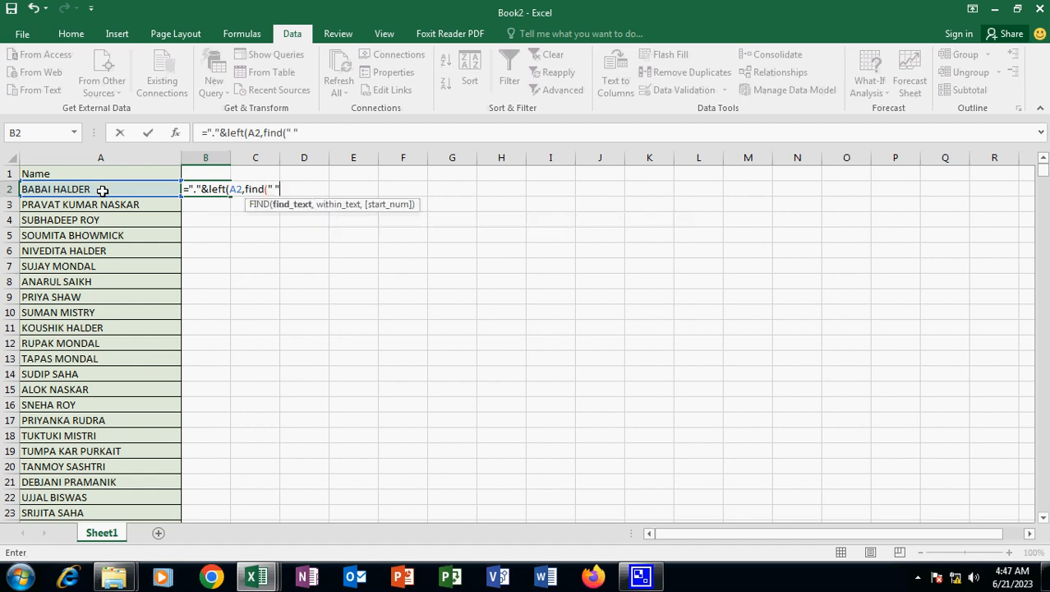
text(" ",)
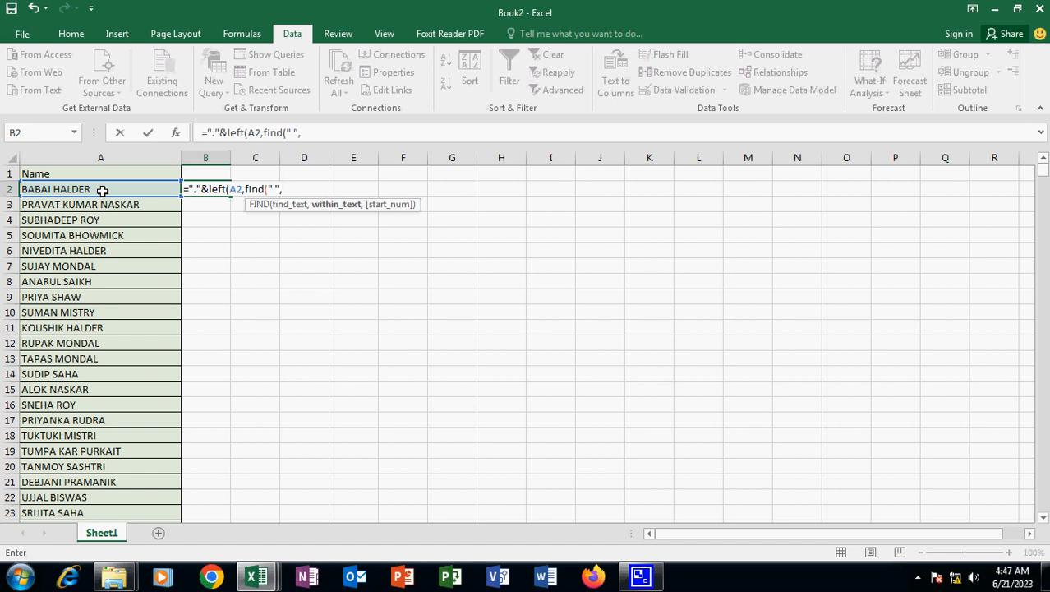
click(45, 189)
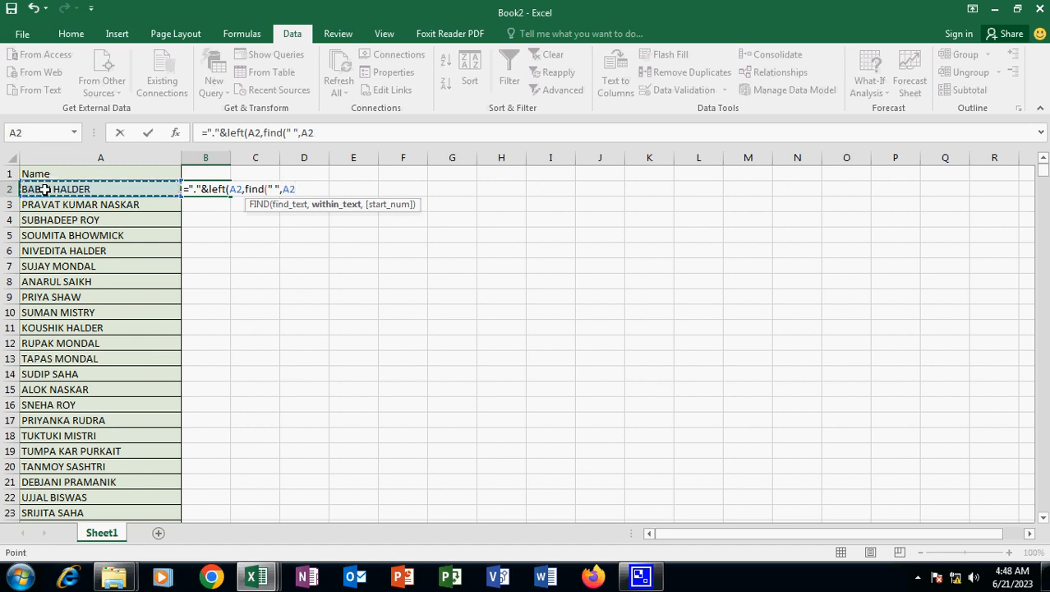
text(,1)
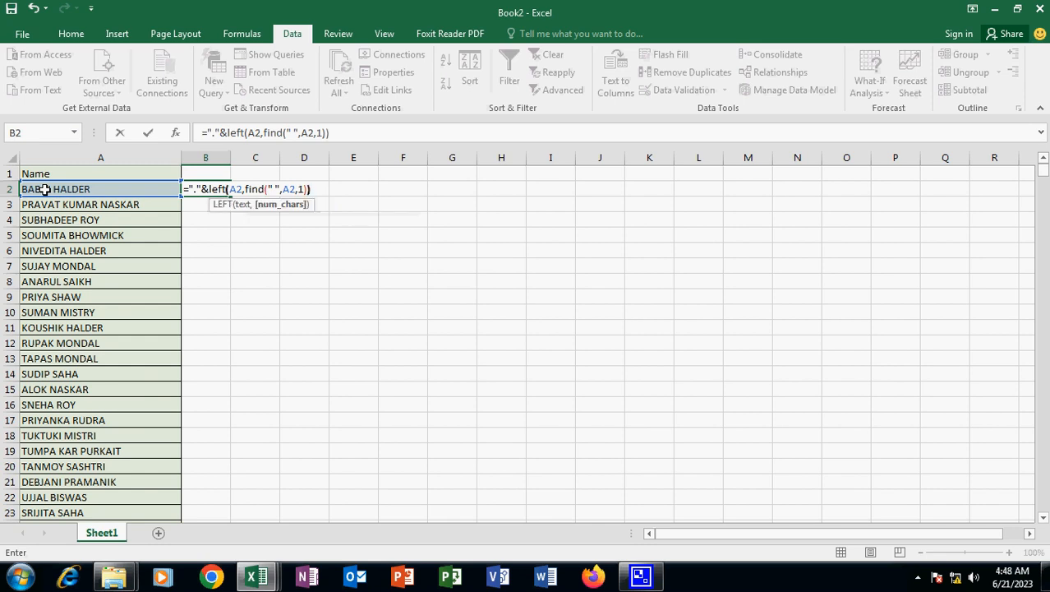
key(Return)
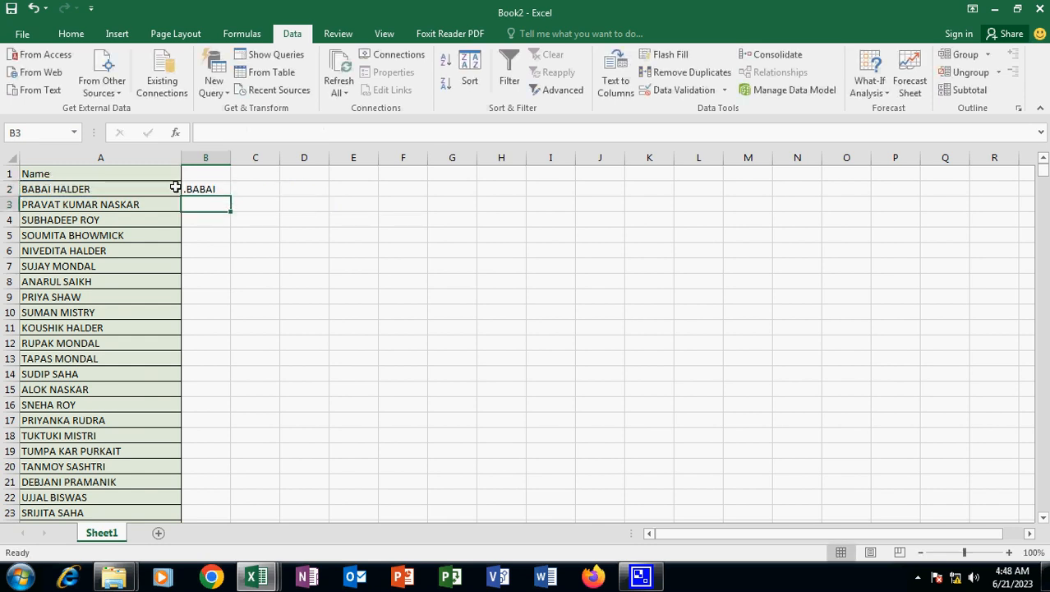
Fill the B2 formula down alongside the whole name list and copy column B
click(214, 186)
double_click(231, 194)
click(206, 157)
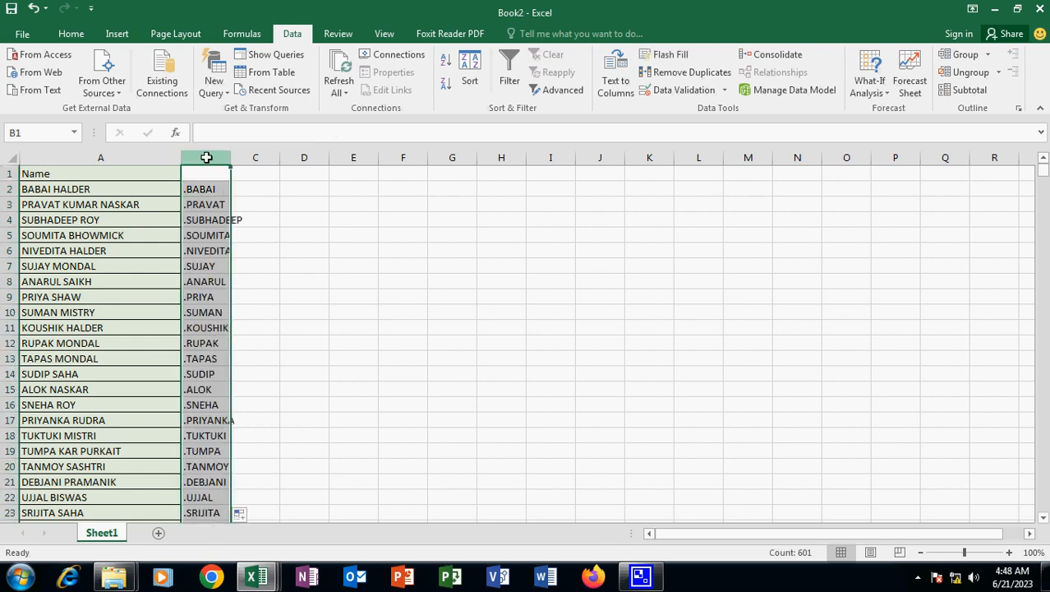
right_click(207, 158)
click(247, 188)
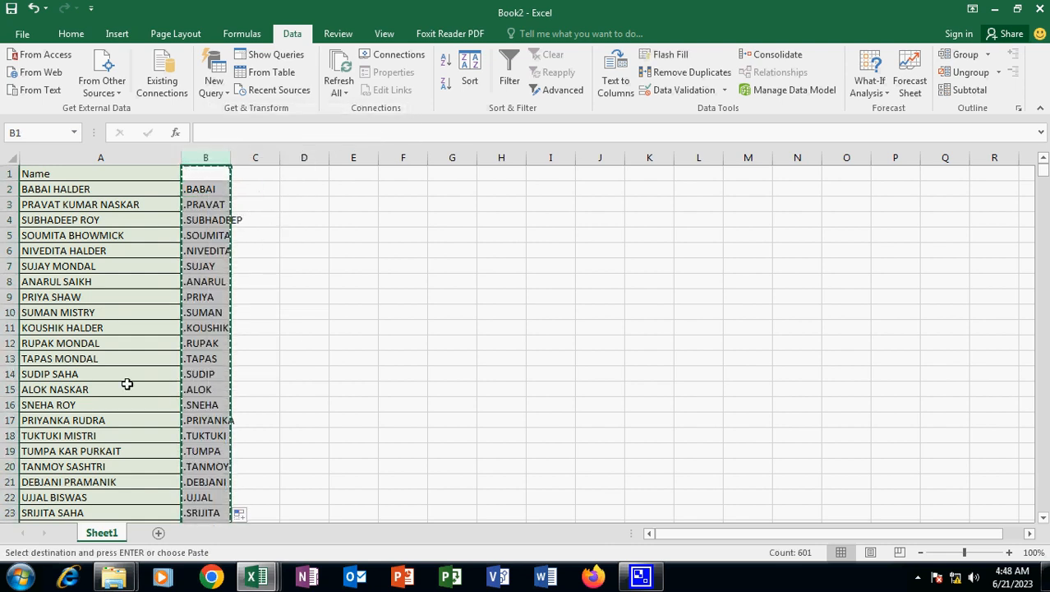
Open Notepad in a maximized window and paste the copied column B into the empty document
click(19, 578)
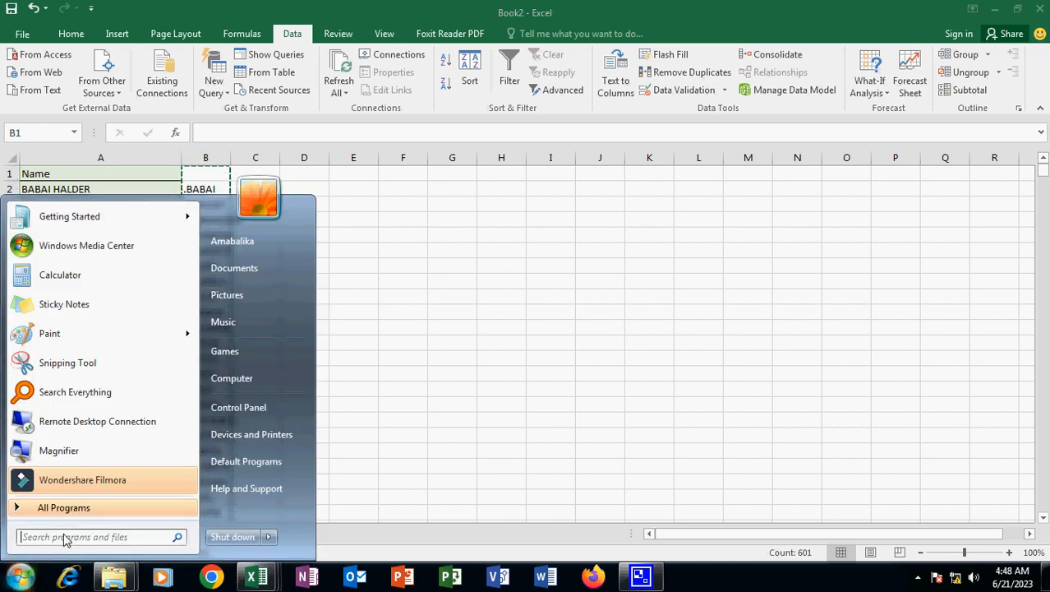
text(note)
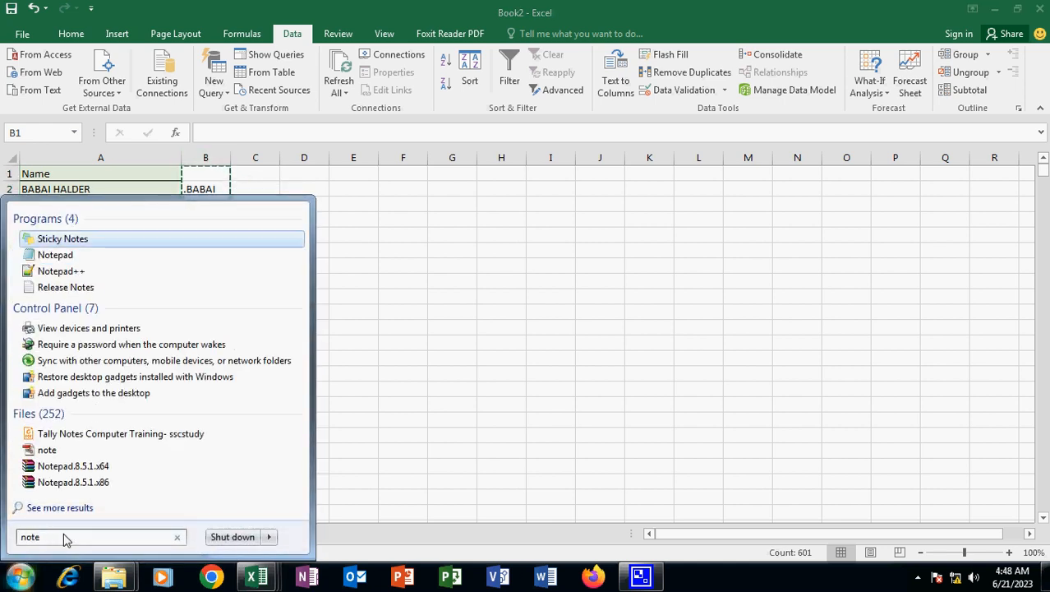
key(Down)
key(Return)
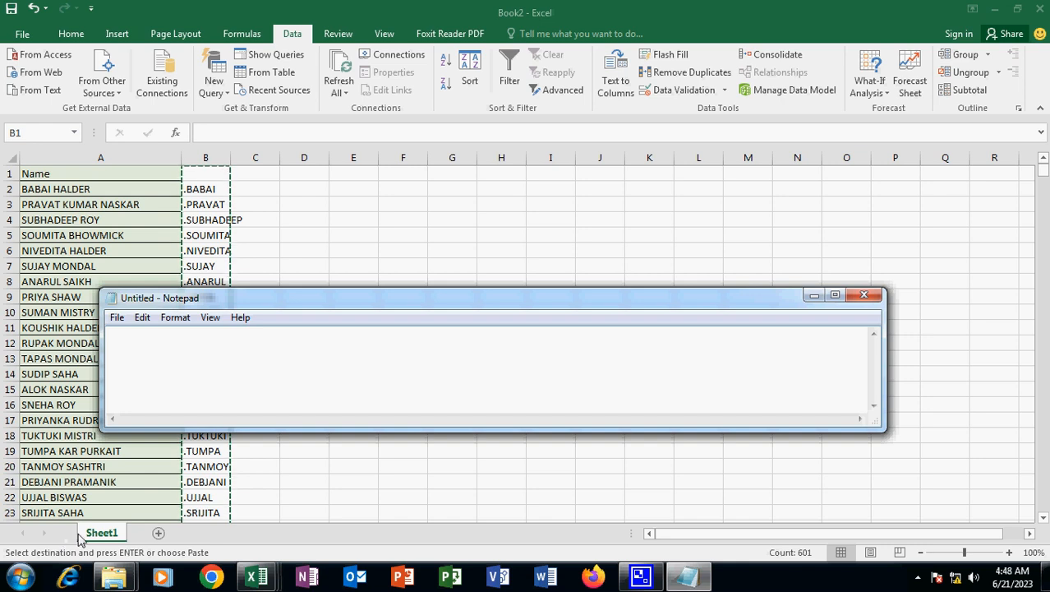
click(835, 295)
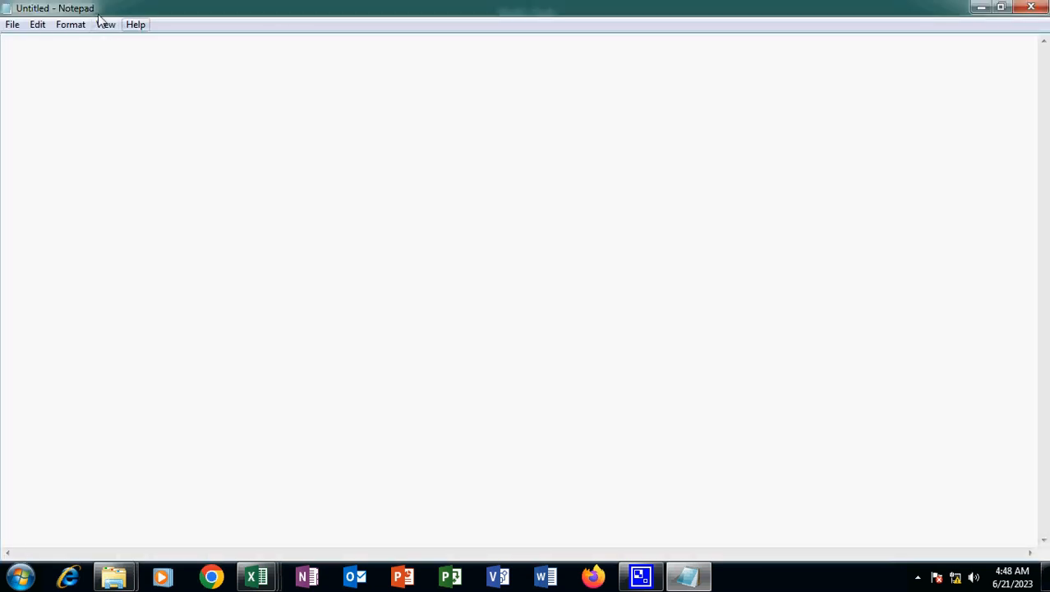
click(37, 26)
click(63, 100)
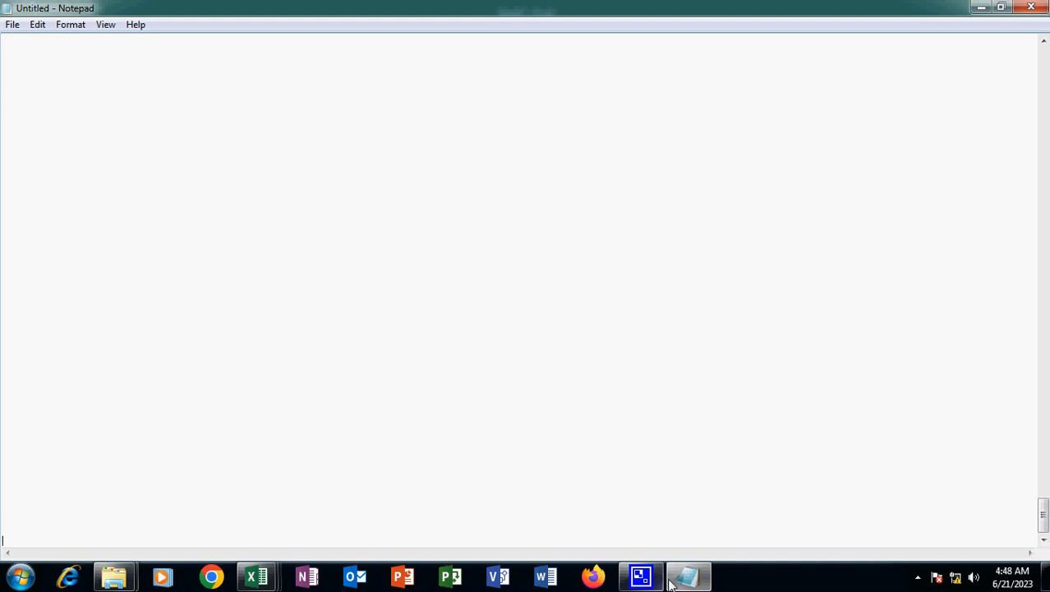
click(256, 577)
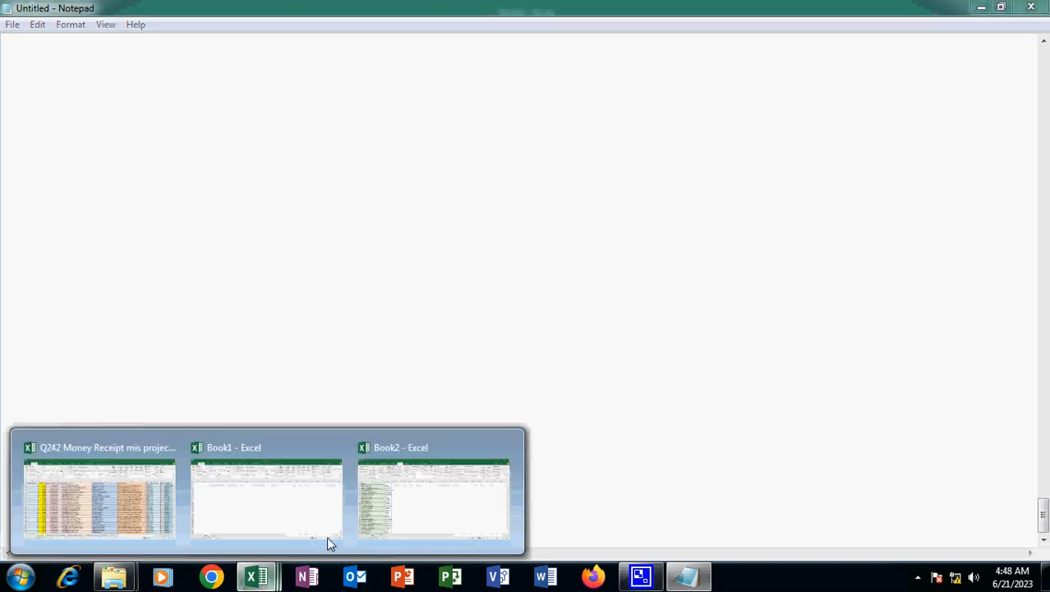
click(371, 503)
right_click(200, 156)
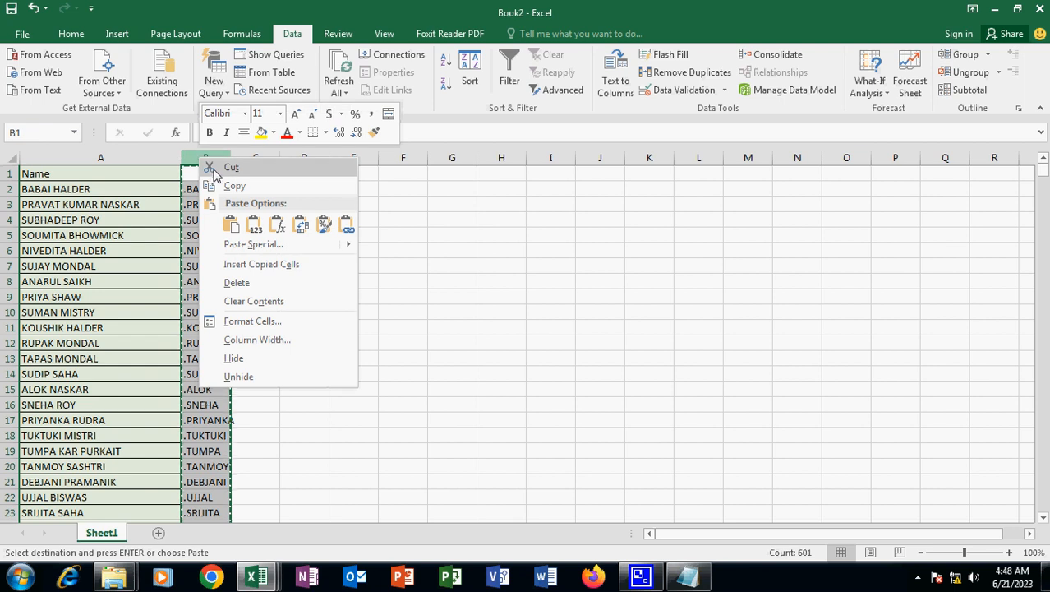
click(234, 184)
click(674, 580)
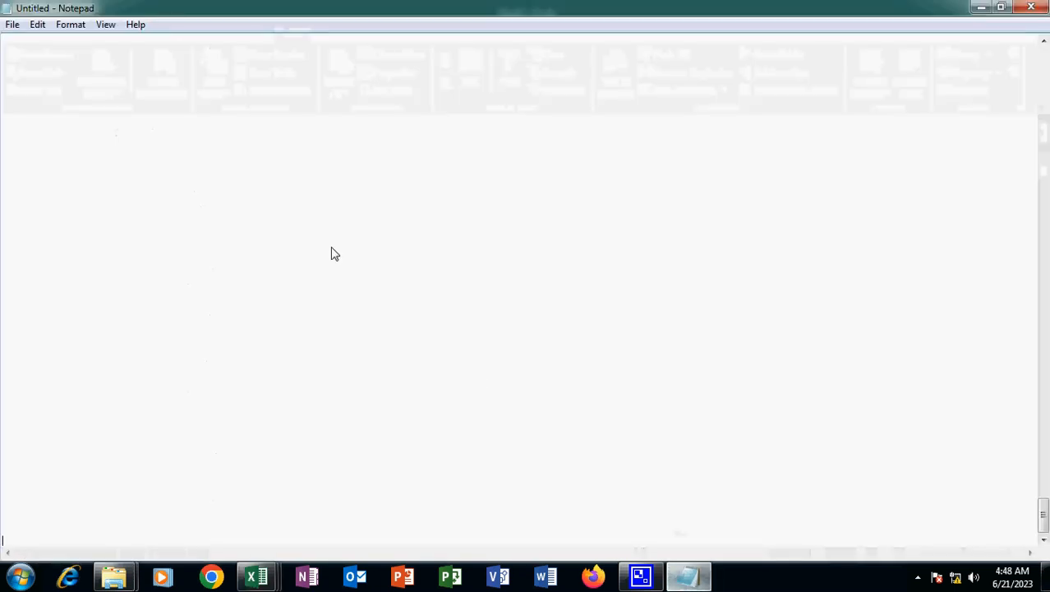
click(37, 24)
click(71, 101)
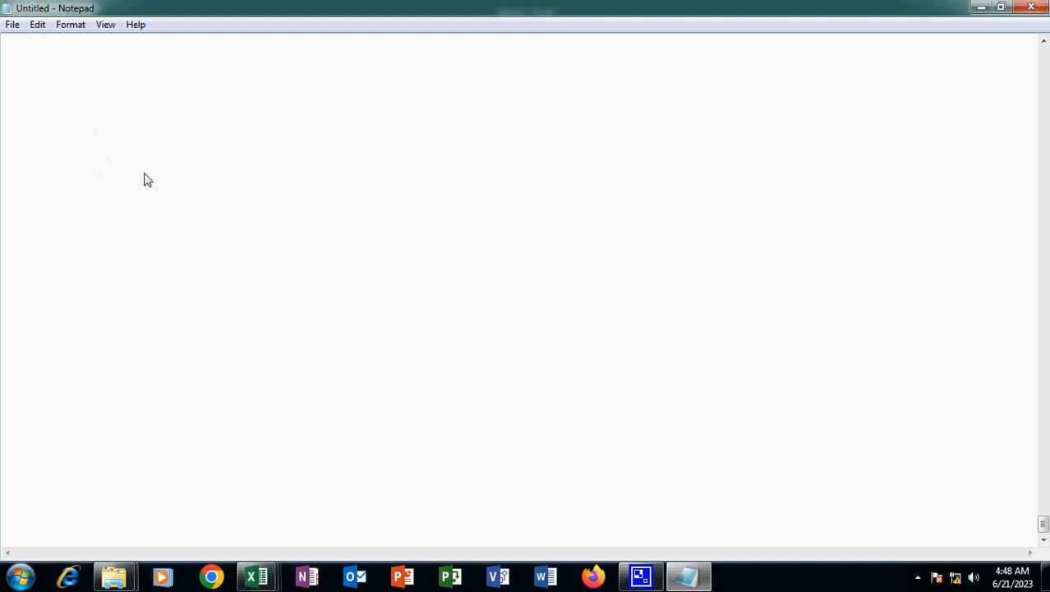
drag(1042, 524, 1017, 23)
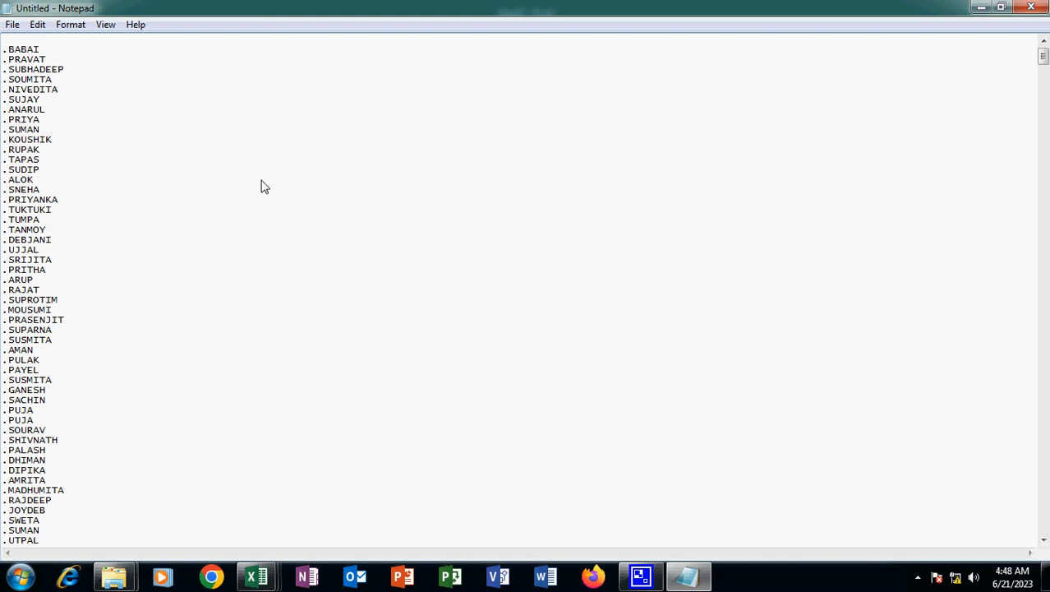
key(ctrl+End)
key(ctrl+z)
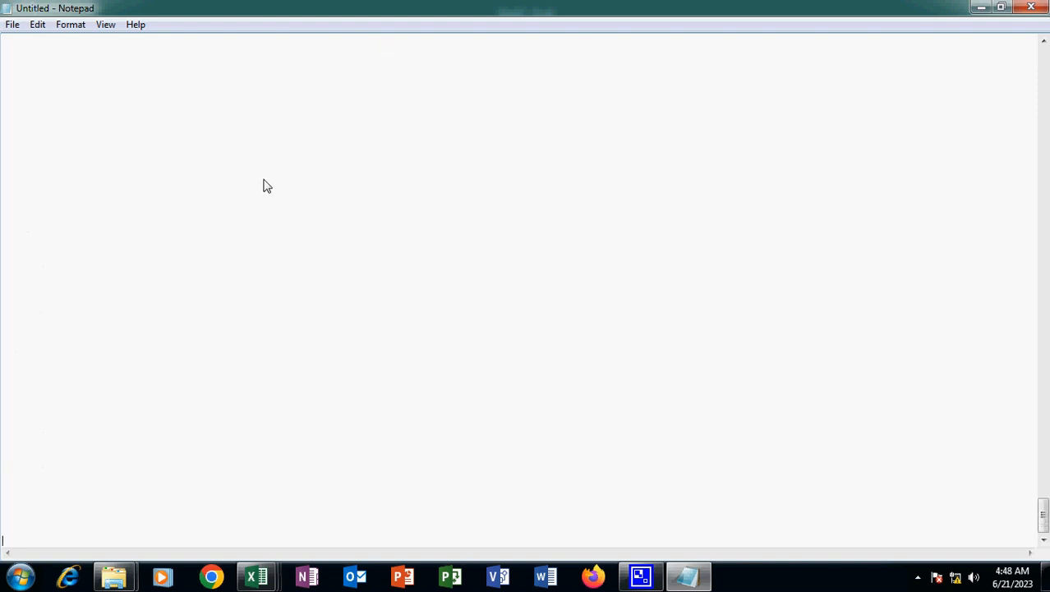
Remove the blank first line of the pasted list and replace every "." with "md " throughout the text
drag(1042, 515, 1042, 65)
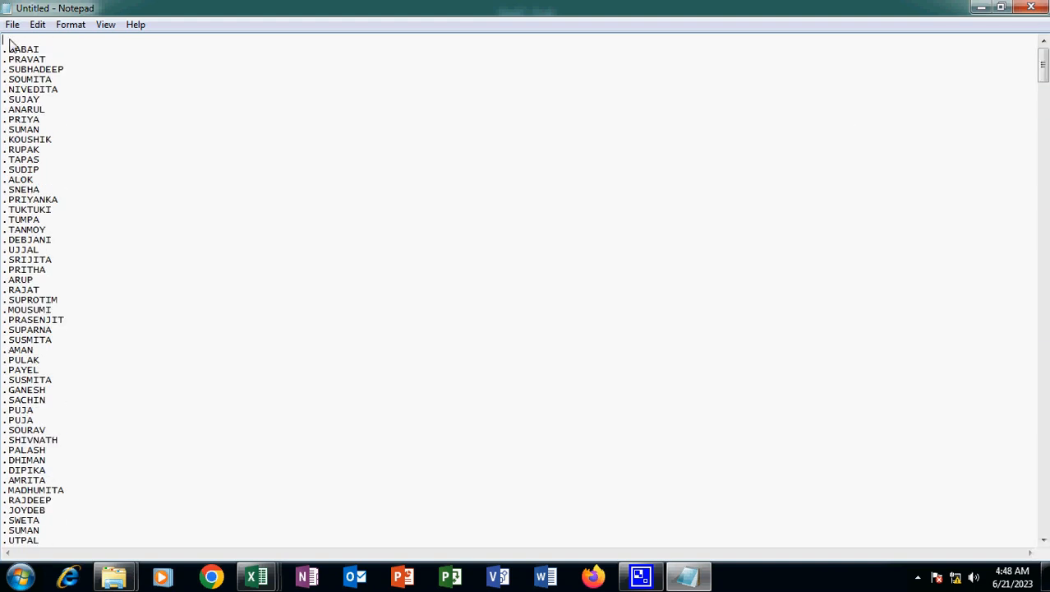
scroll(10, 44, down, 1)
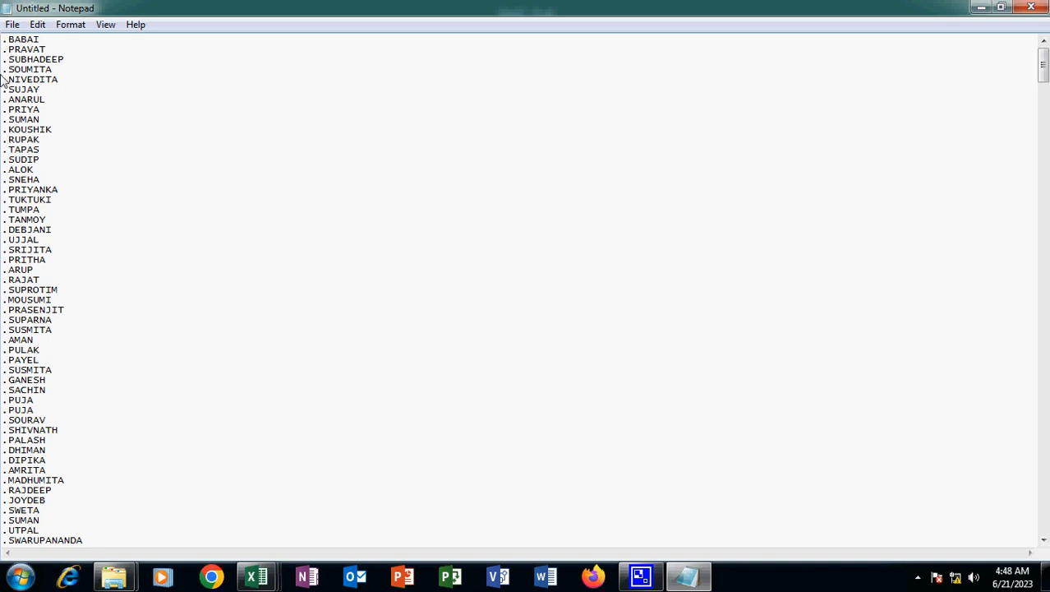
click(41, 26)
click(96, 181)
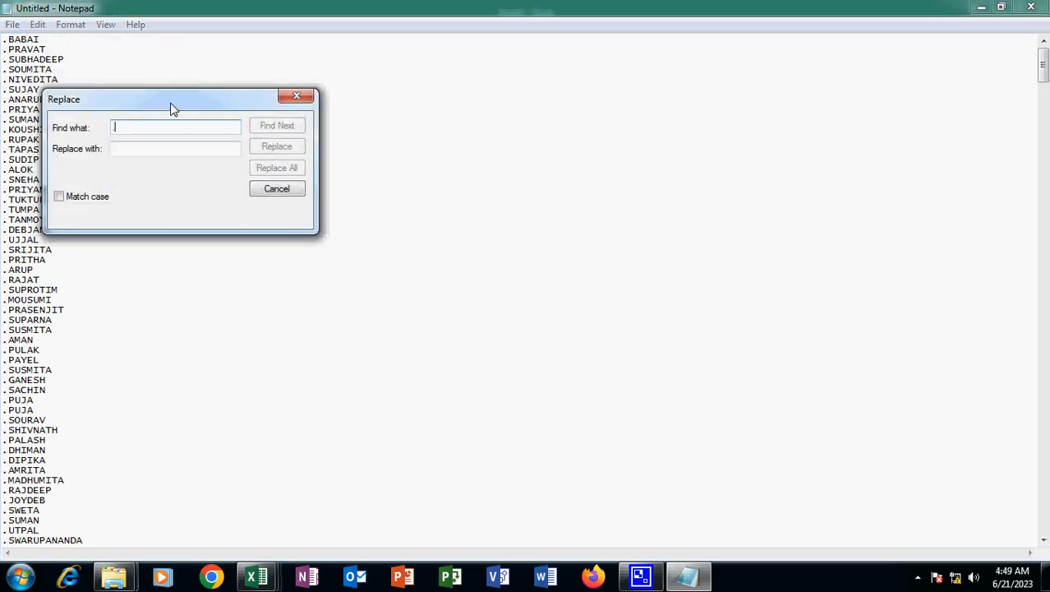
text(.)
click(136, 151)
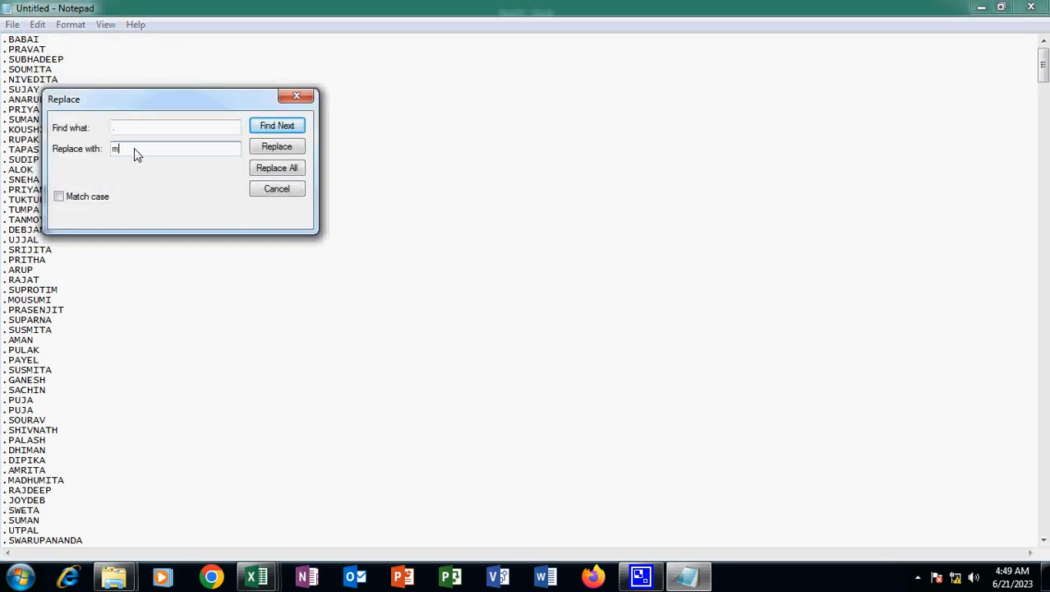
text(md)
click(286, 170)
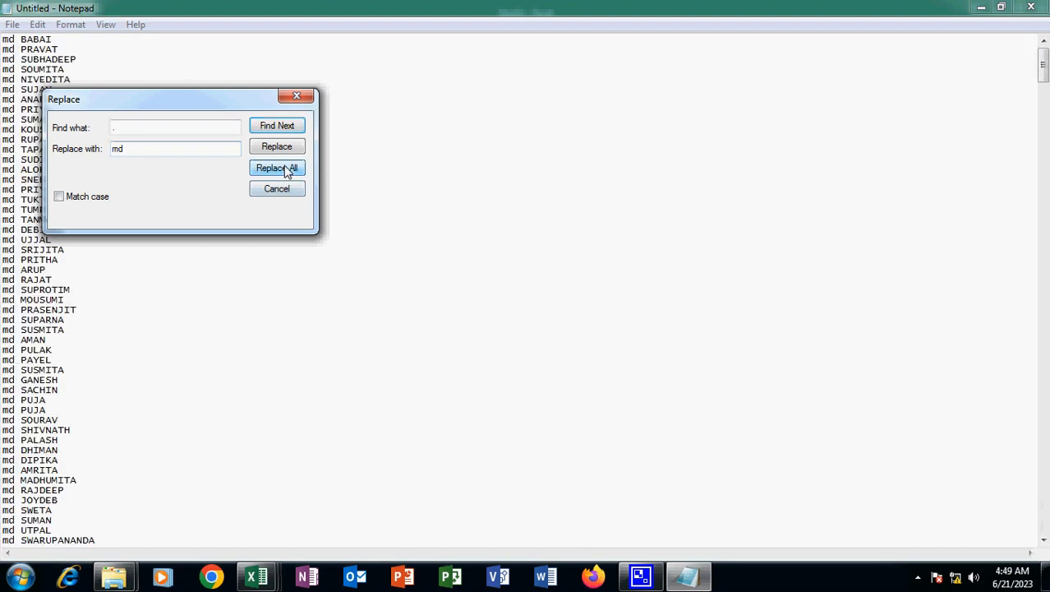
click(297, 95)
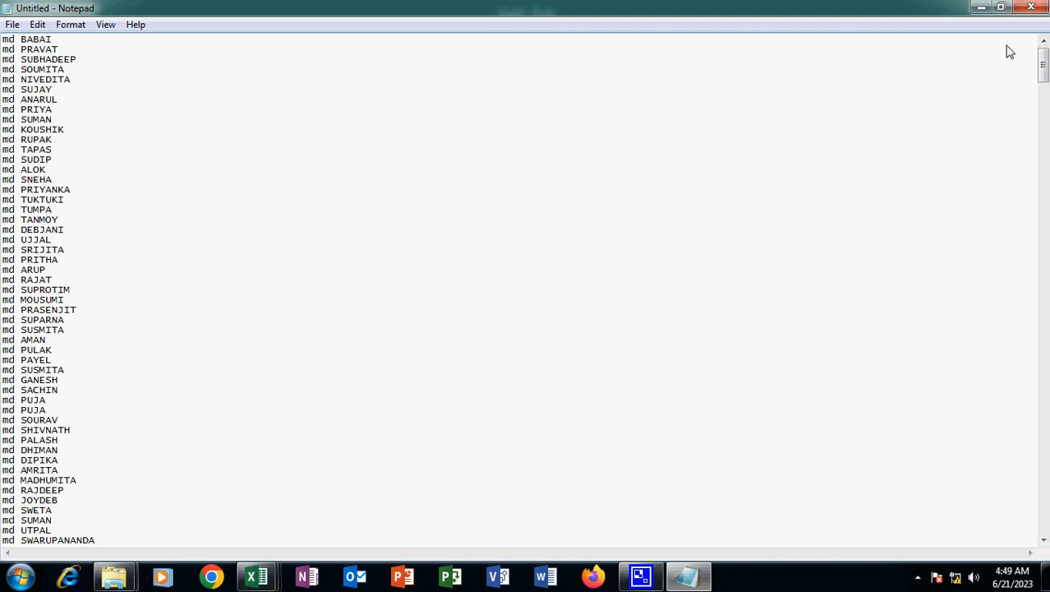
Save the text file as m.bat in a new desktop folder named nnnn
mouse_move(1043, 69)
mouse_down()
mouse_move(1041, 444)
mouse_move(1024, 503)
mouse_move(1040, 474)
mouse_move(1038, 64)
mouse_up()
click(12, 24)
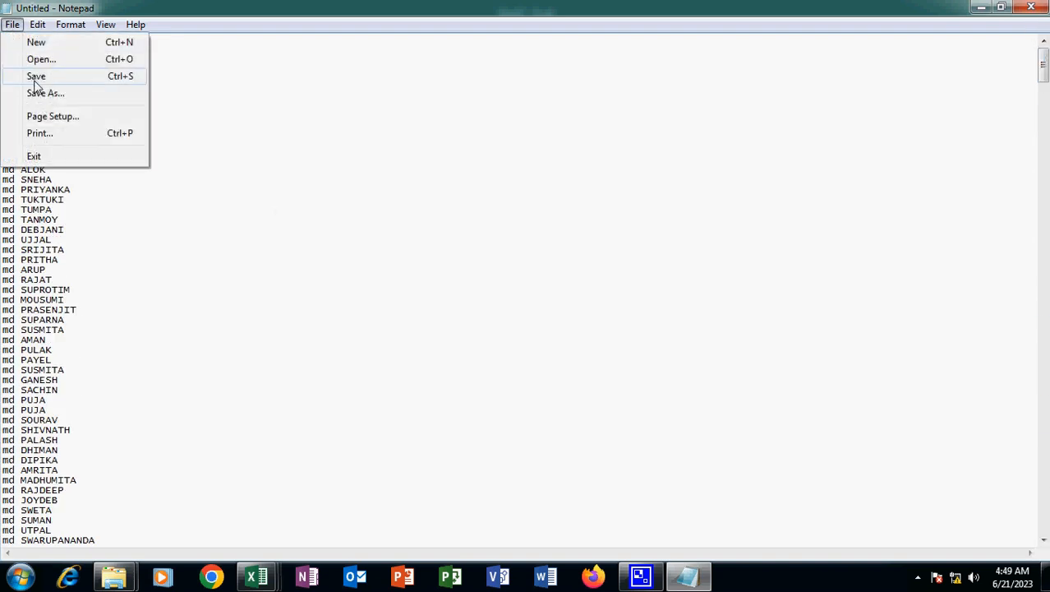
click(52, 97)
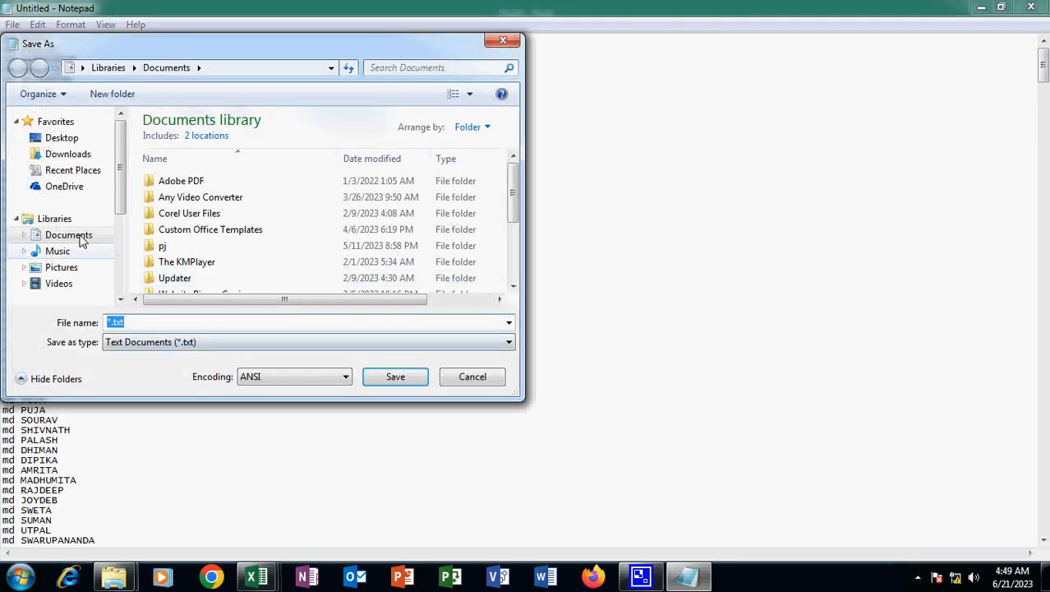
click(76, 141)
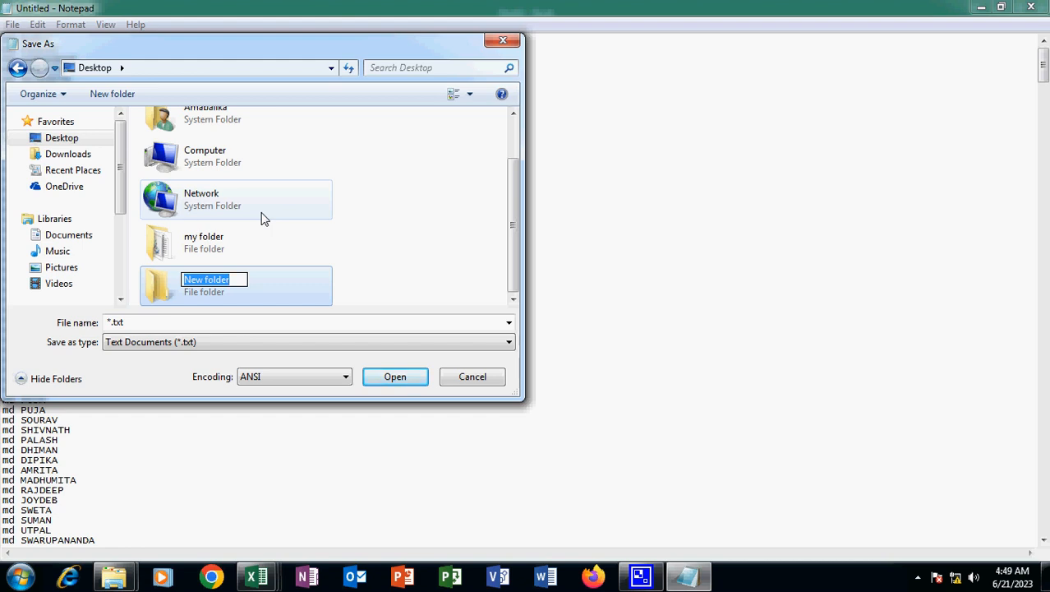
double_click(170, 291)
text(m.bat)
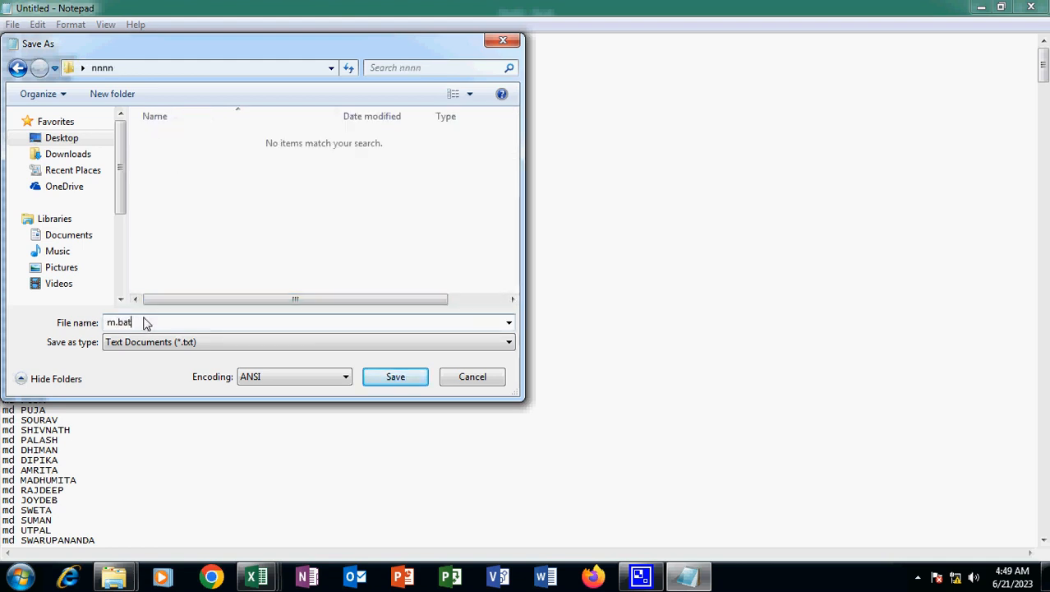
click(392, 378)
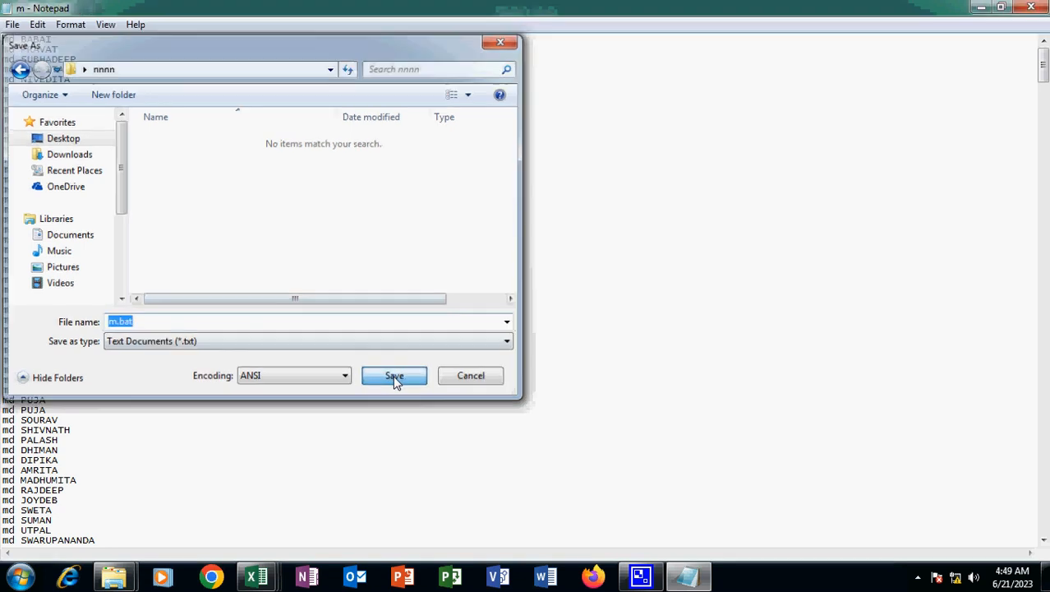
Close Notepad and all the open Excel workbooks without saving any changes
click(1034, 8)
click(1037, 8)
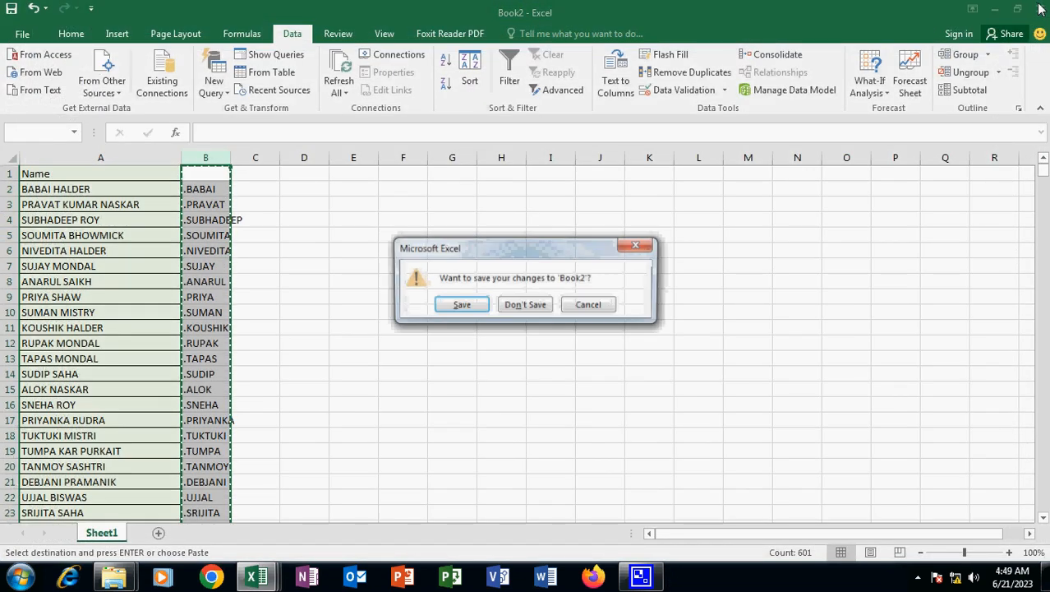
click(535, 307)
click(523, 344)
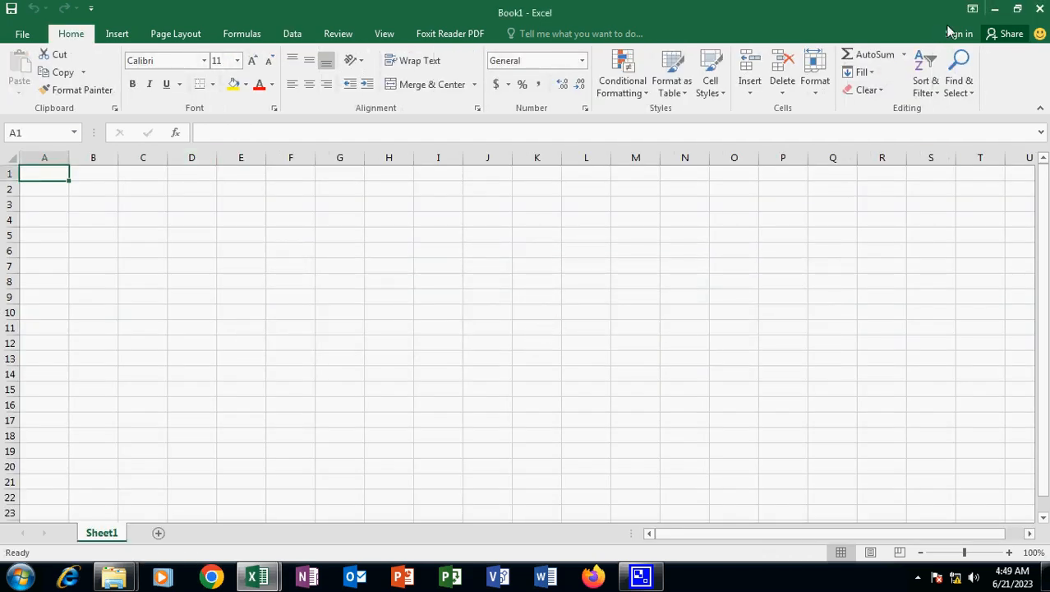
click(1039, 9)
click(1039, 8)
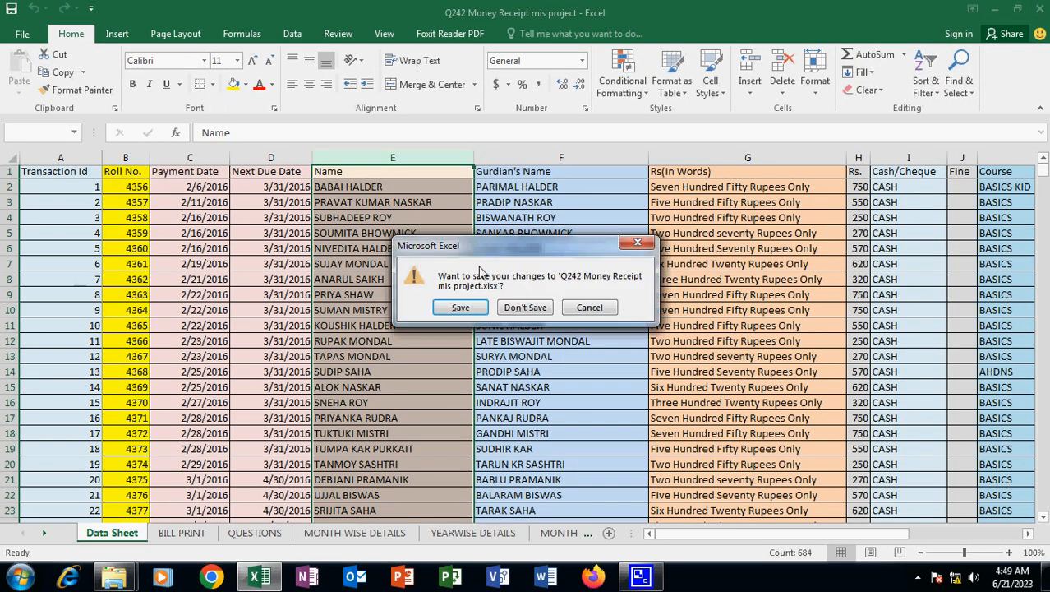
click(511, 309)
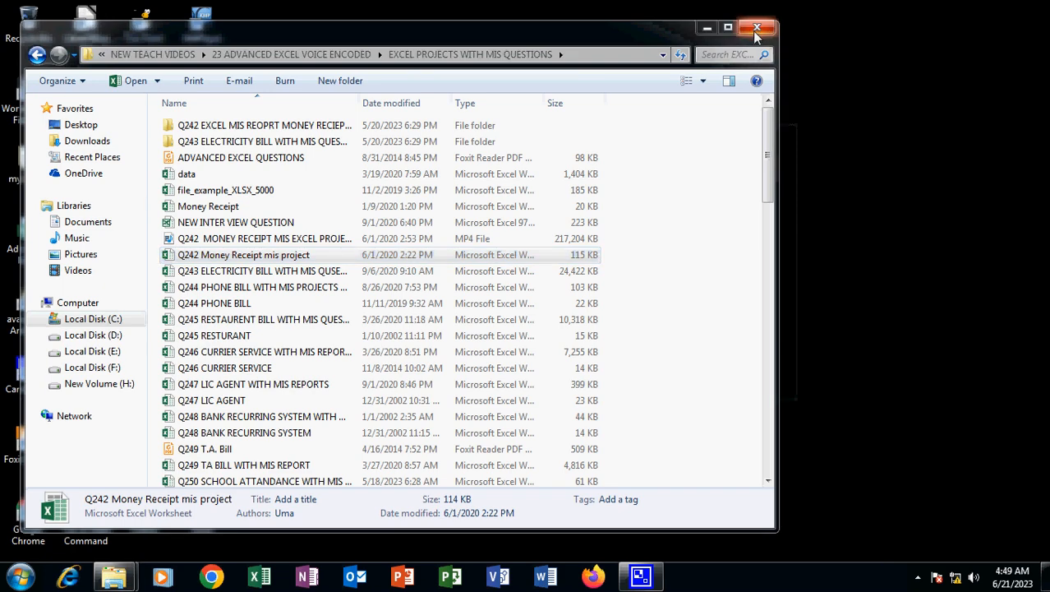
Run the m batch file from the desktop folder nnnn to create the name folders, and close the folder window
click(765, 20)
double_click(202, 516)
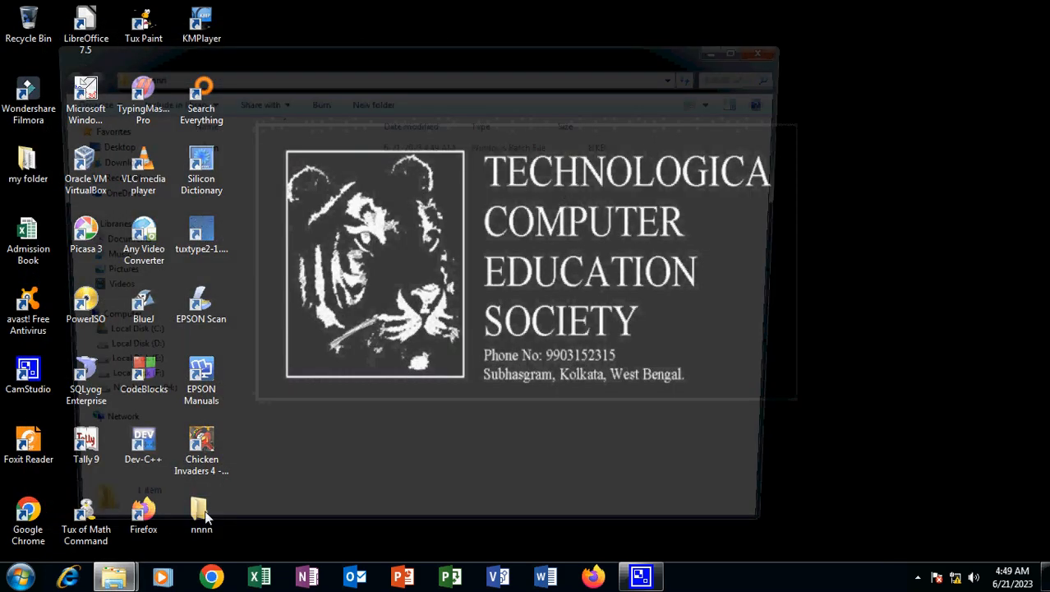
double_click(203, 149)
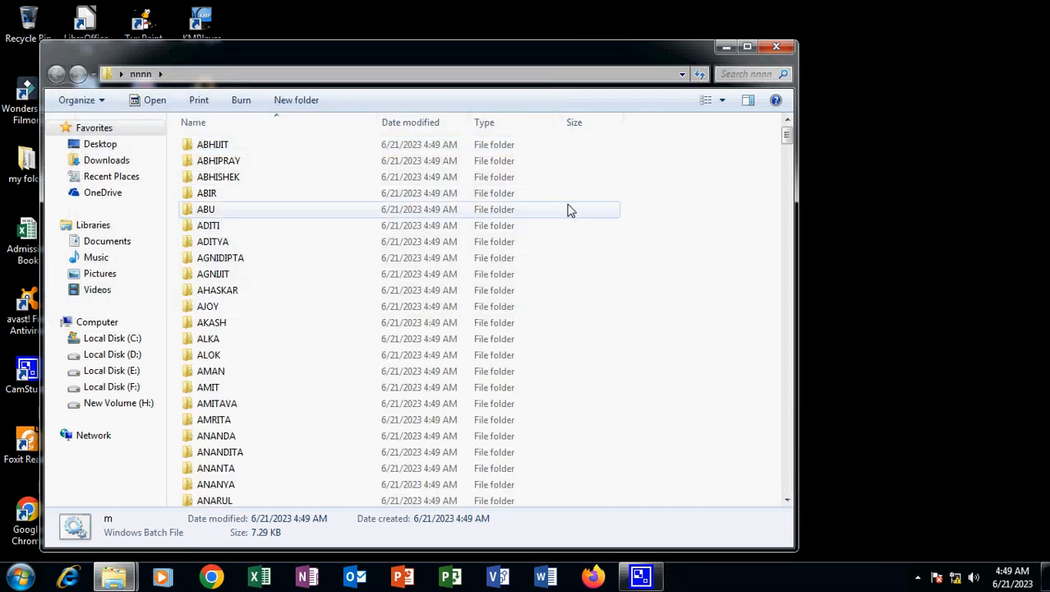
drag(785, 140, 851, 83)
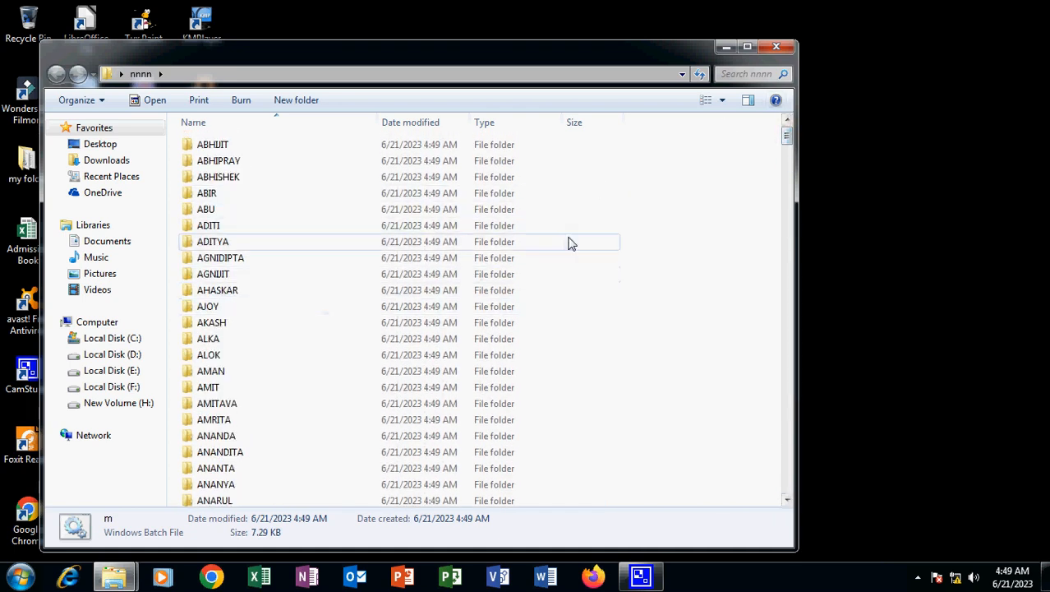
click(776, 48)
click(918, 577)
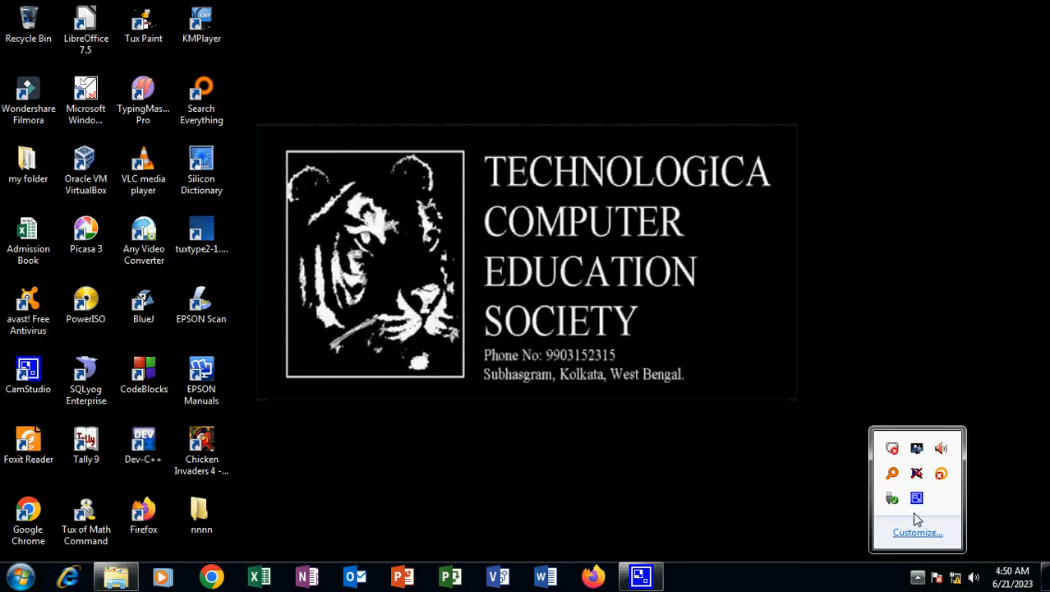